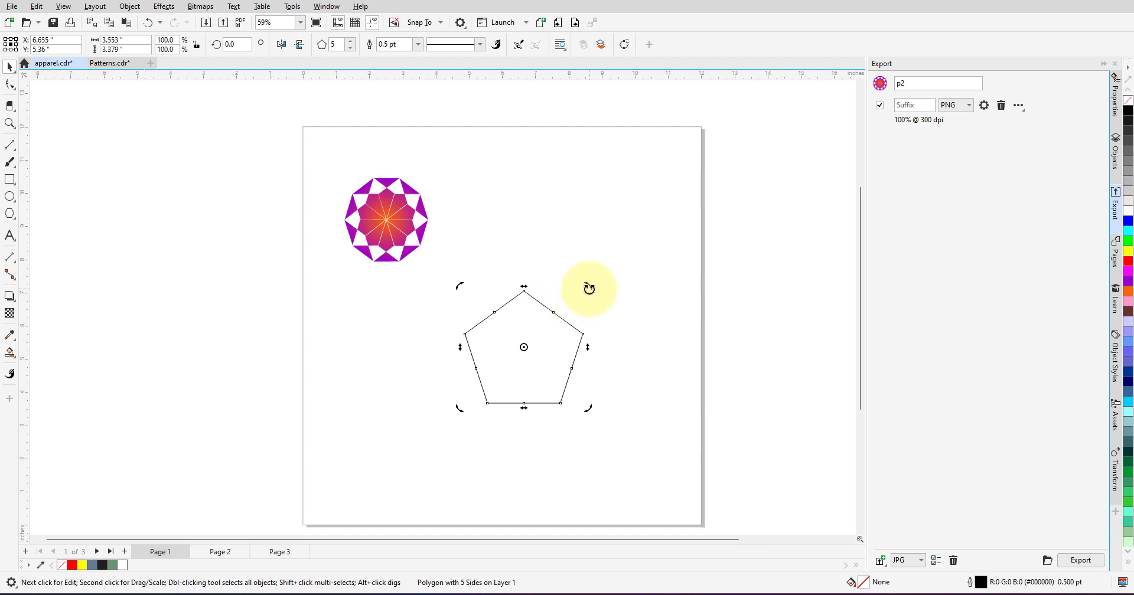
- Move the pentagon's rotation centre to its lower-right corner and create a copy rotated about 36° clockwise around it
left_click_drag(589, 289, 618, 297)
key("ctrl+z")
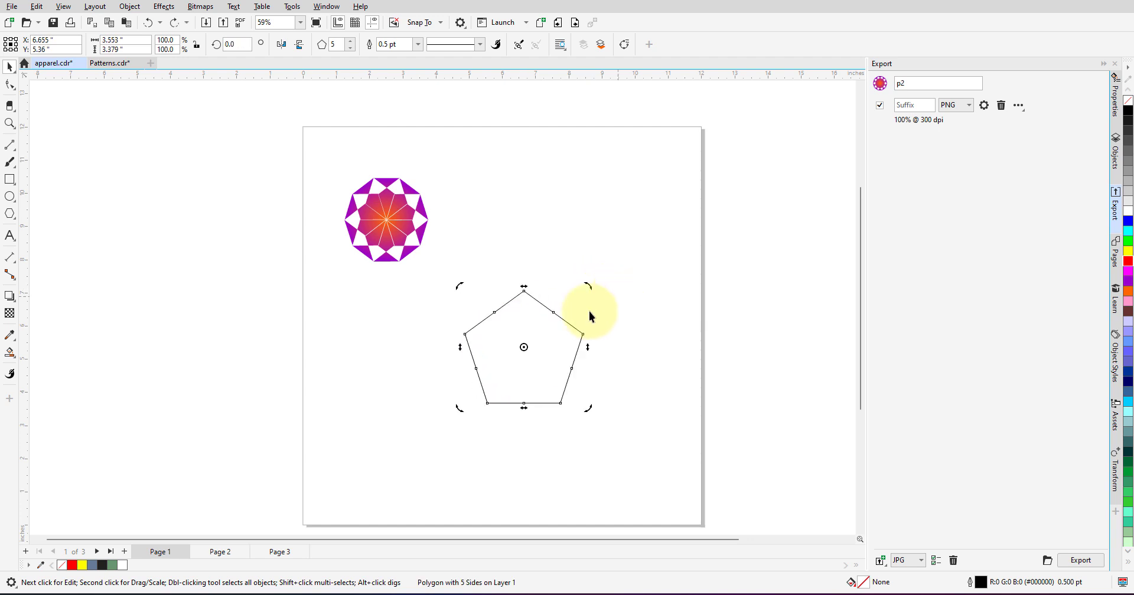
left_click(526, 346)
left_click(532, 344)
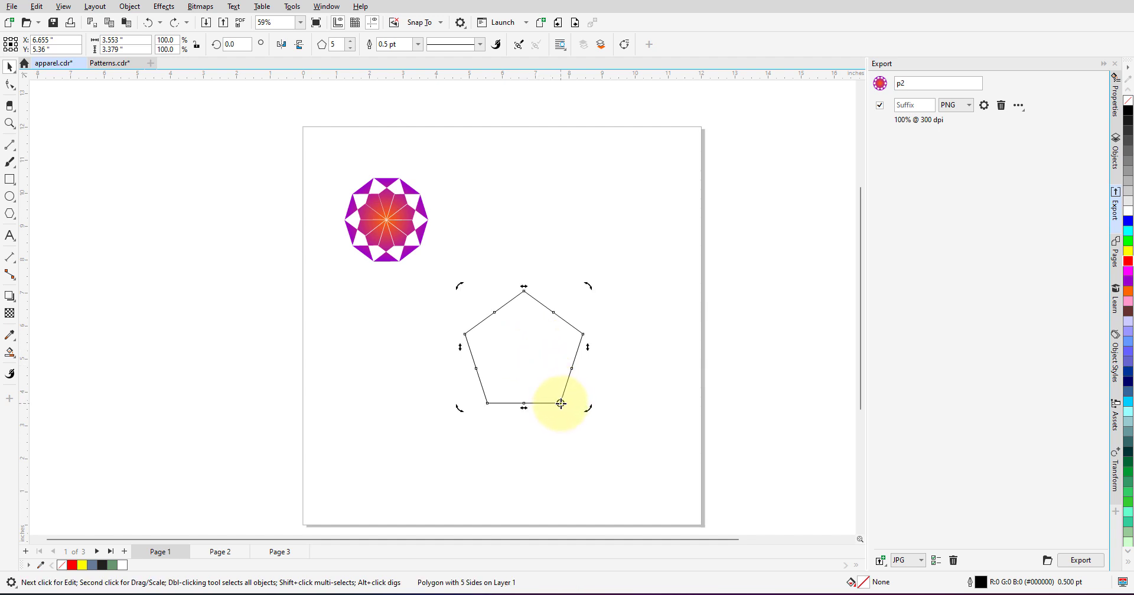
left_click_drag(561, 403, 560, 403)
left_click_drag(590, 288, 649, 326)
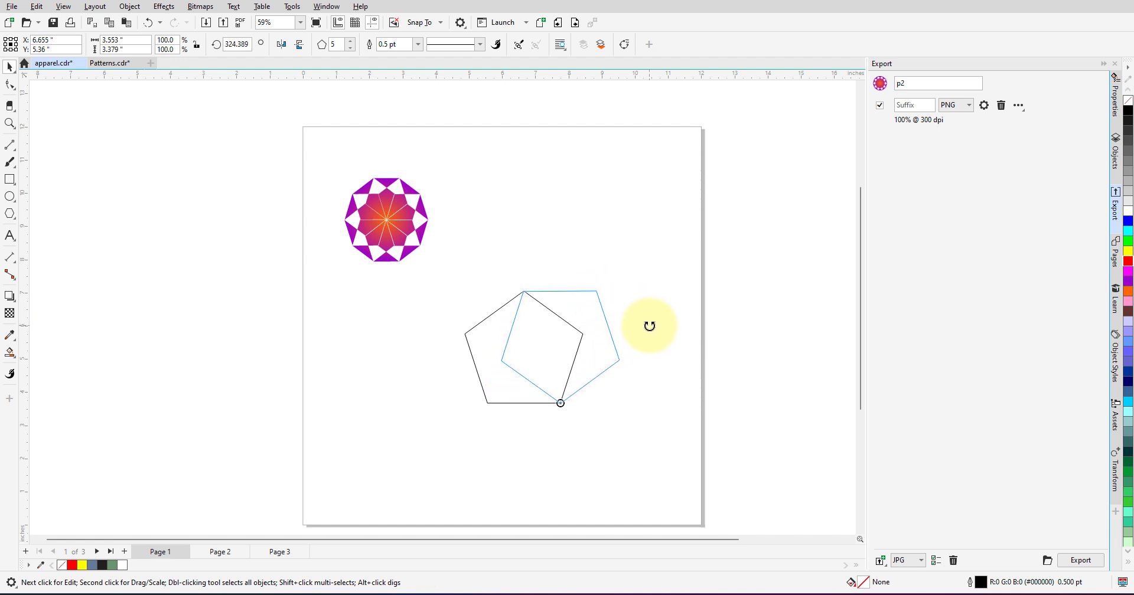
left_click_drag(649, 326, 650, 326)
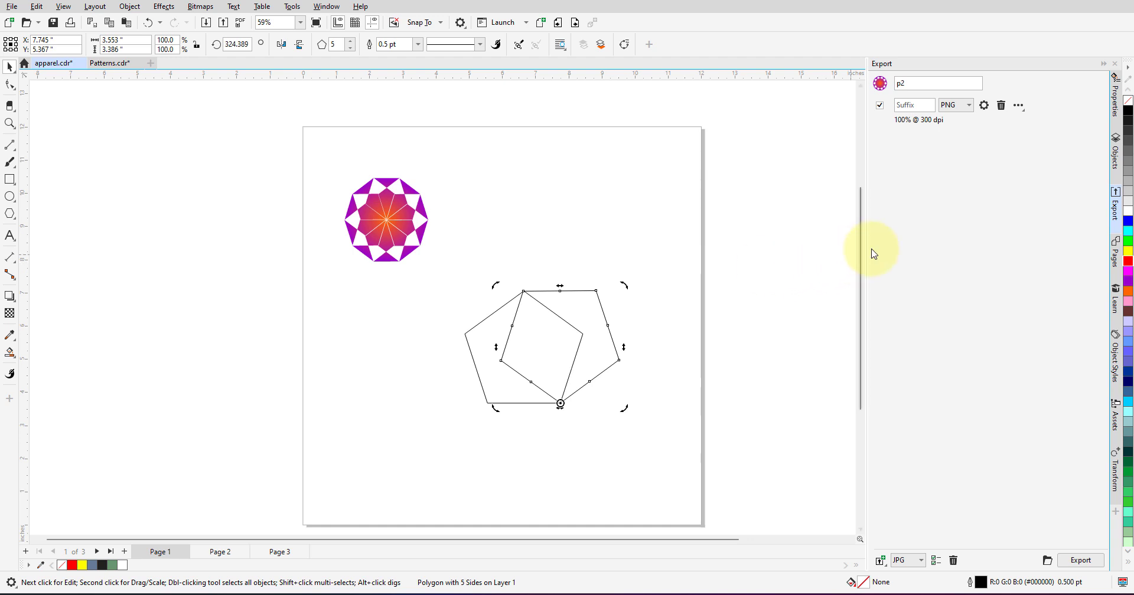
- Repeat the rotated copy until ten pentagons form a full ring around the shared corner
left_click_drag(863, 248, 863, 270)
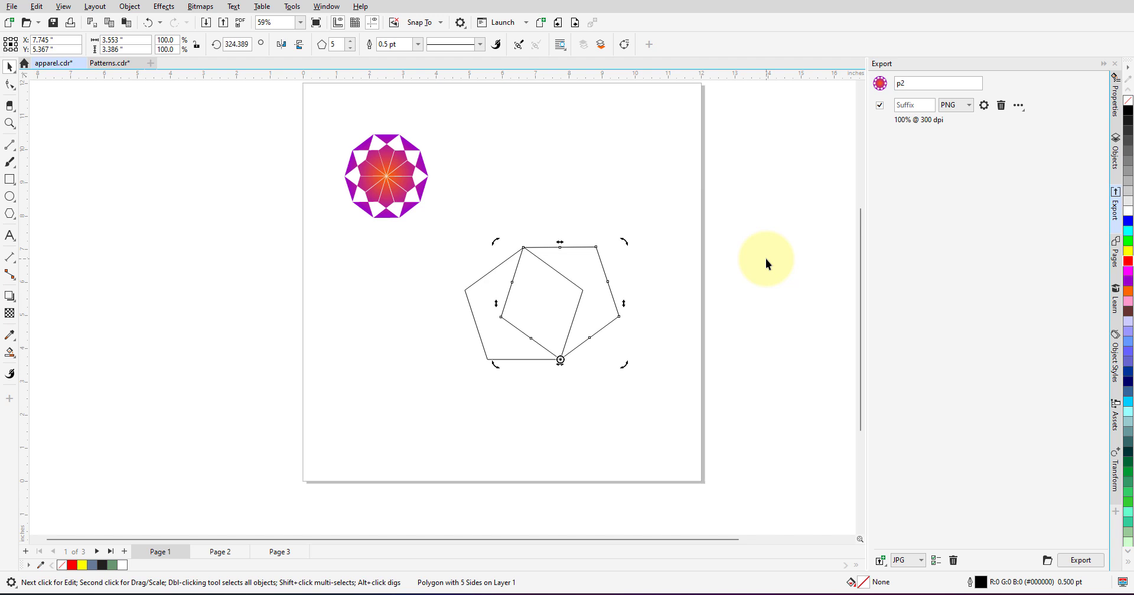
key("ctrl+r")
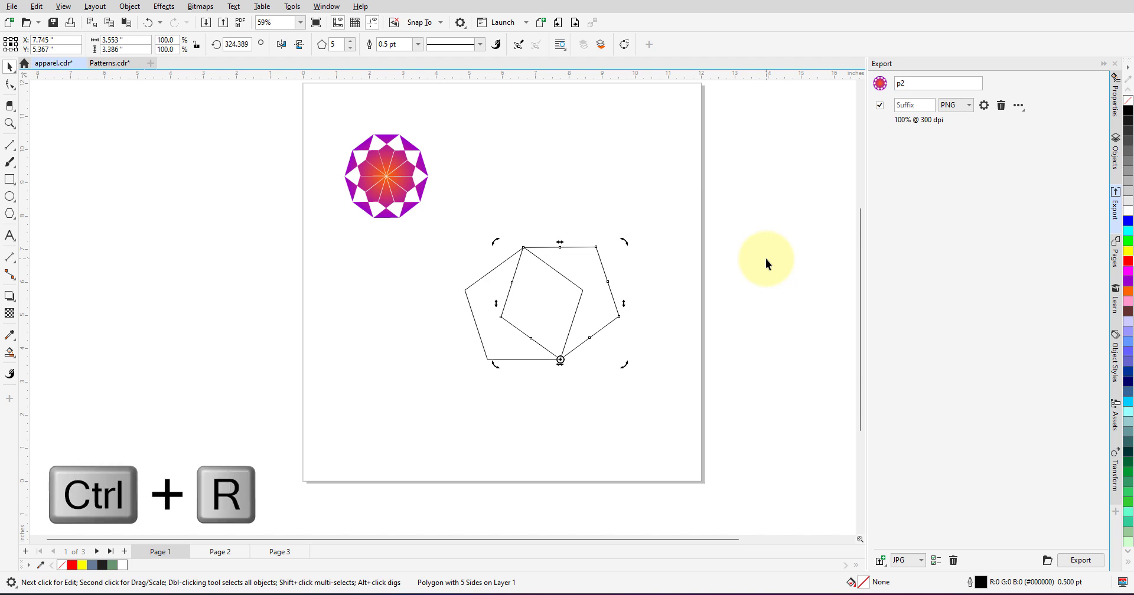
key("ctrl+r")
key("ctrl+r")
key("ctrl+r")
key("ctrl+r")
key("ctrl+r")
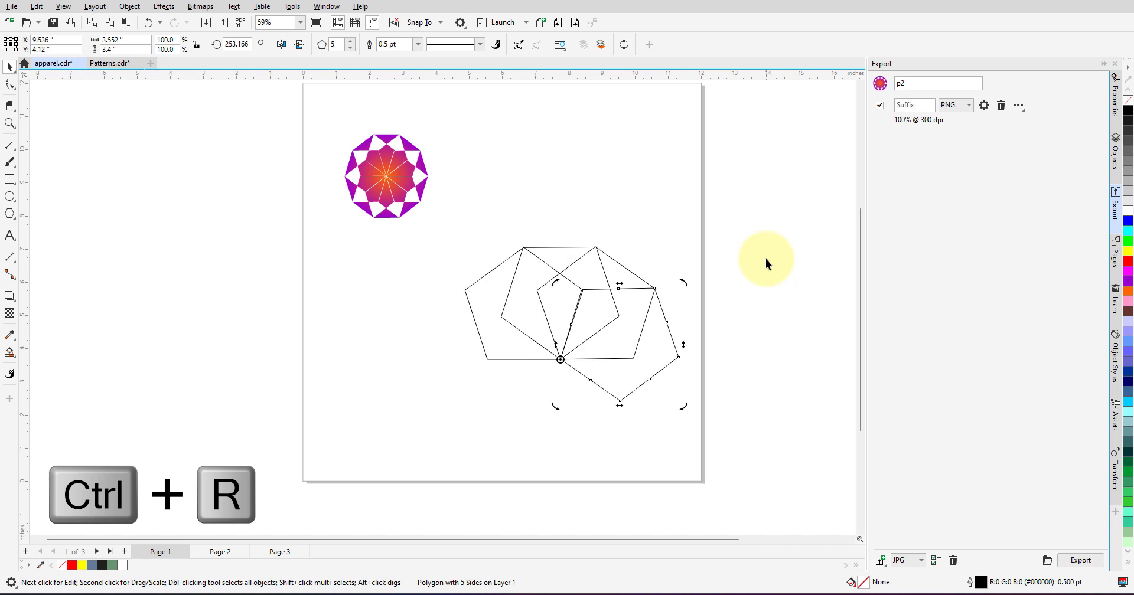
key("ctrl+r")
key("ctrl+r")
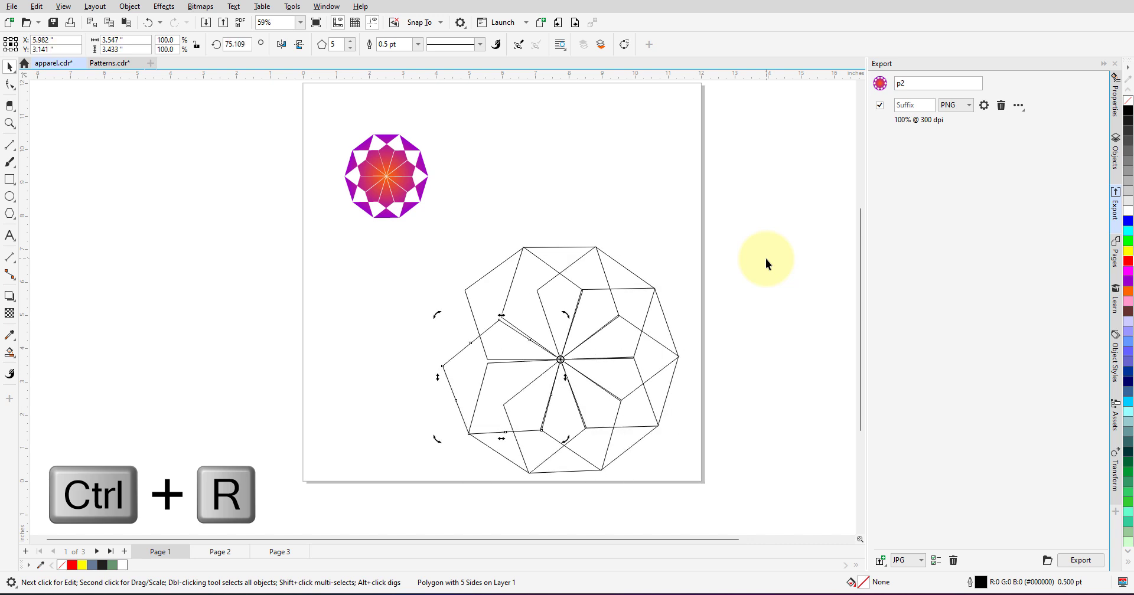
key("ctrl+r")
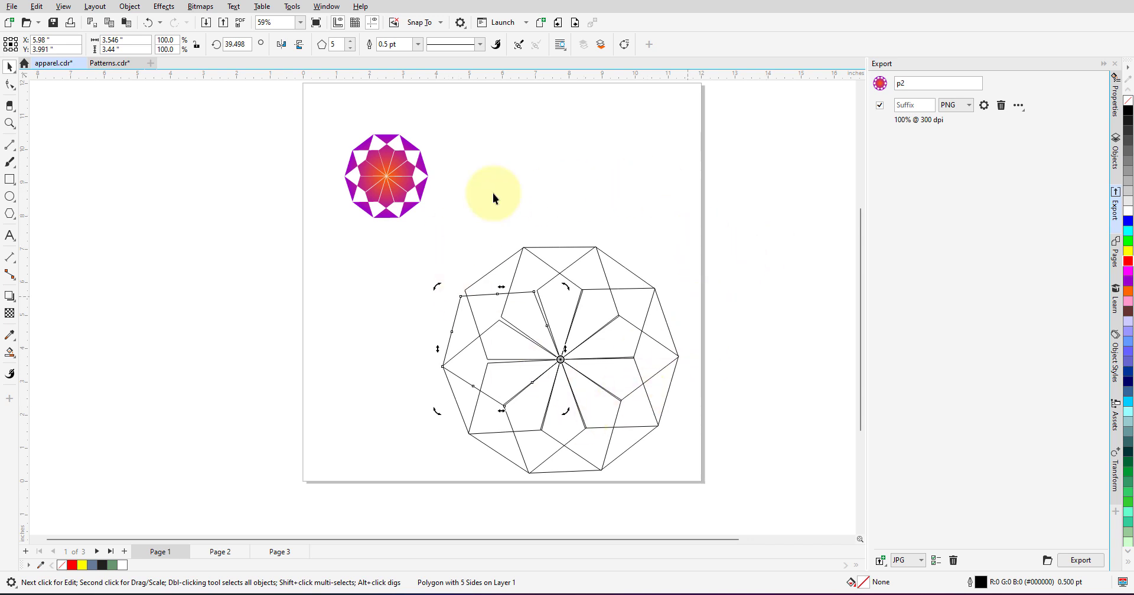
- Fill all ten pentagons with green (#00FF00) and combine them into one object
scroll(672, 250, "down", 1)
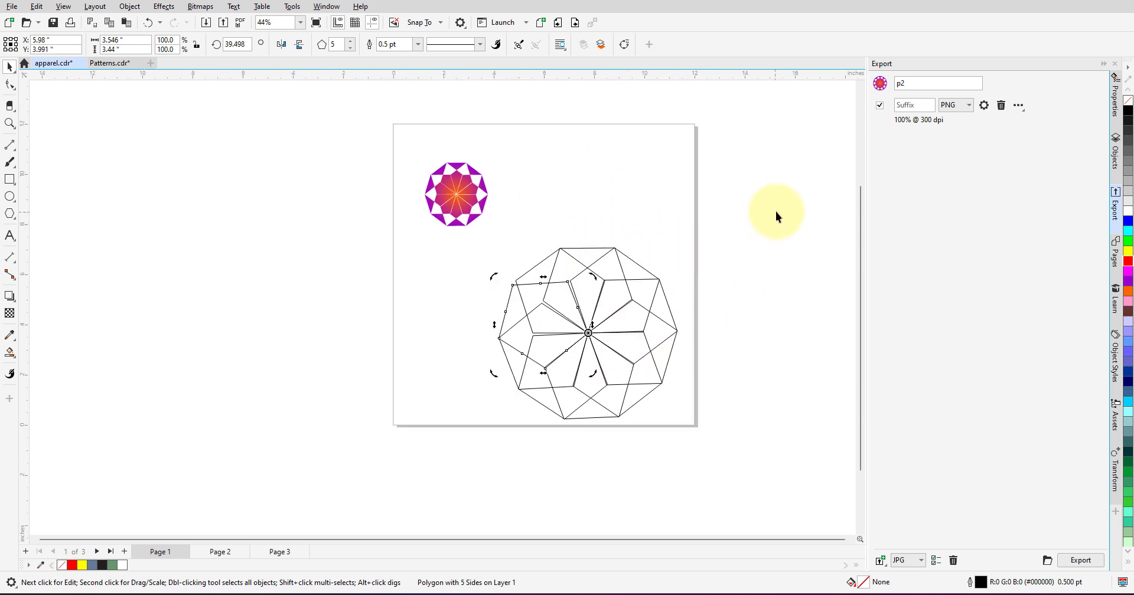
left_click_drag(785, 208, 494, 469)
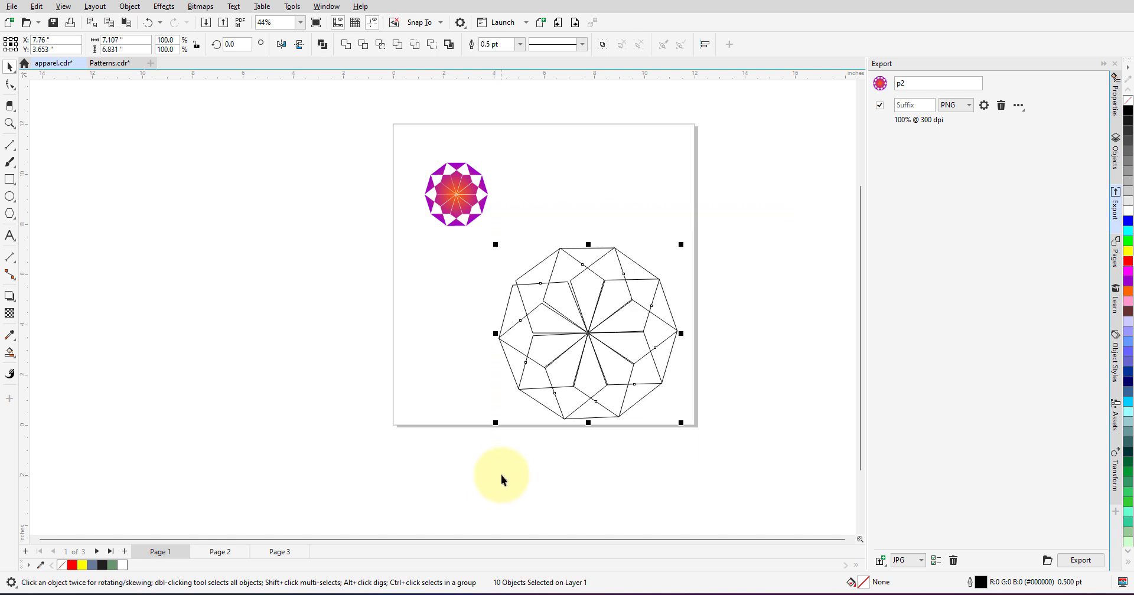
left_click(1127, 241)
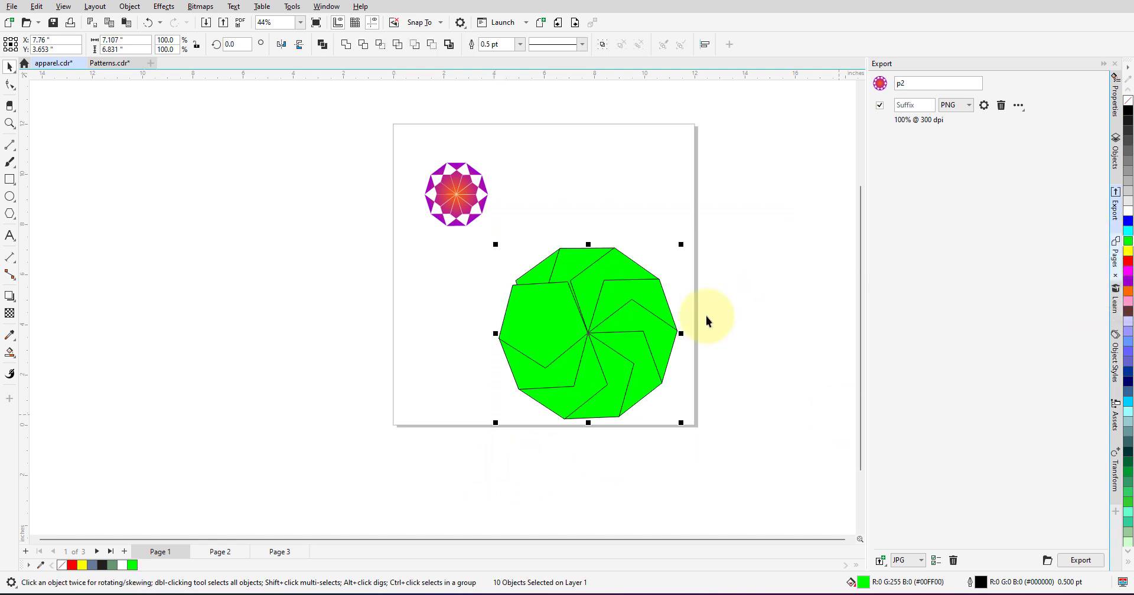
right_click(601, 316)
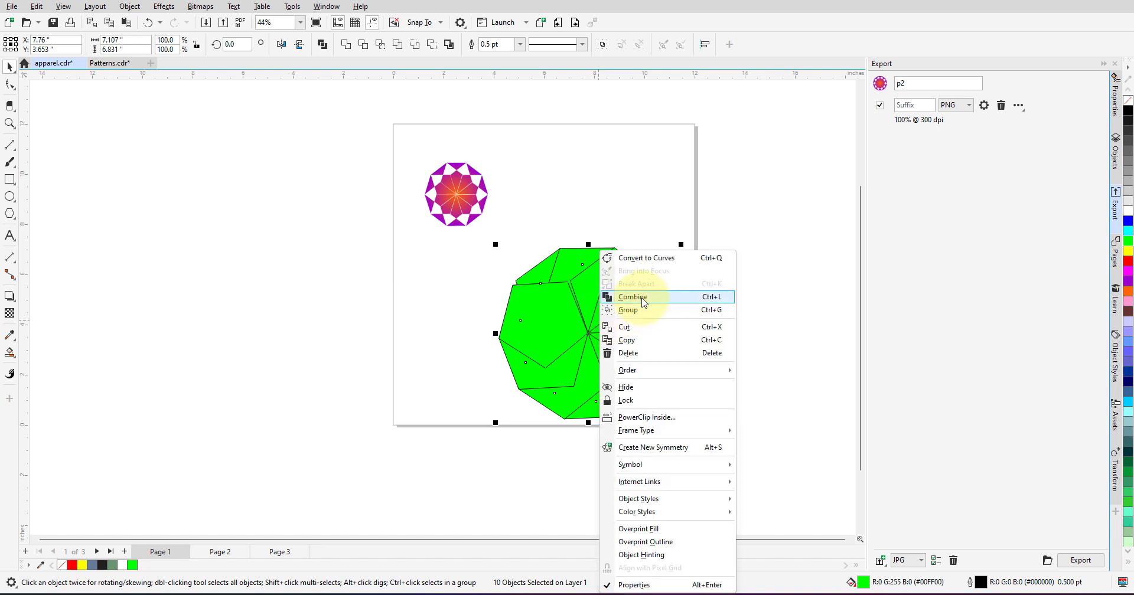
left_click(632, 297)
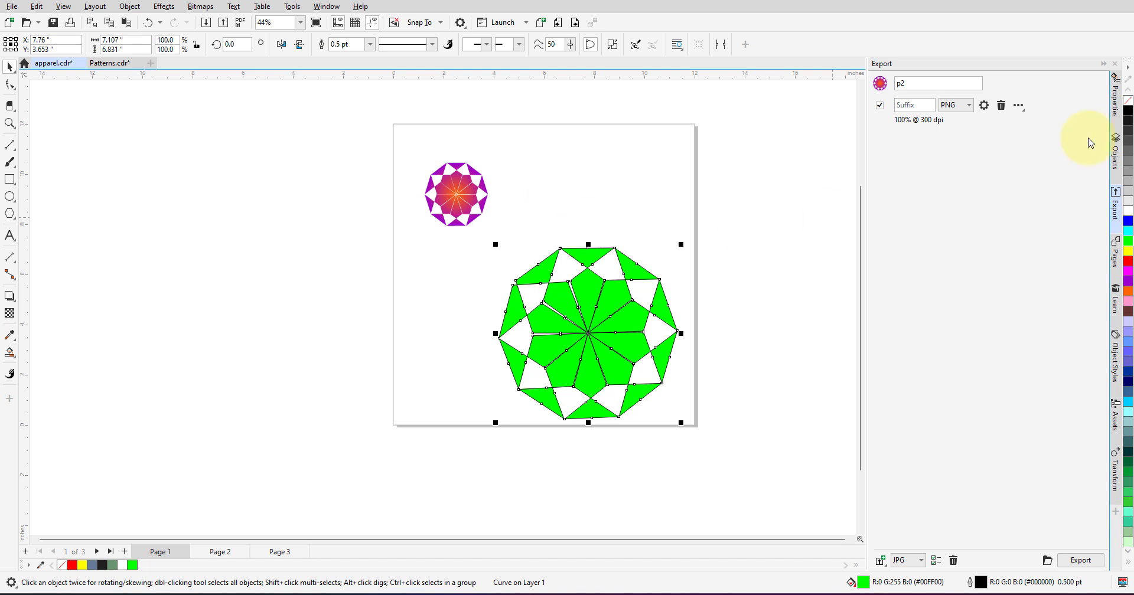
- Remove the outline of the green pattern and move it off the page to the left
right_click(1128, 103)
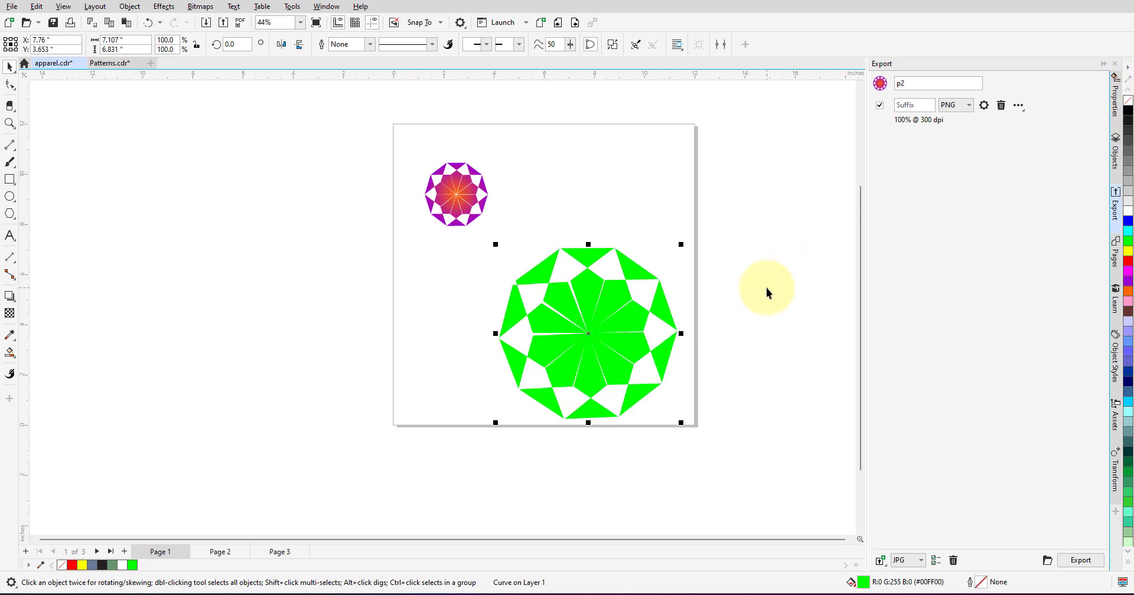
left_click_drag(589, 334, 302, 307)
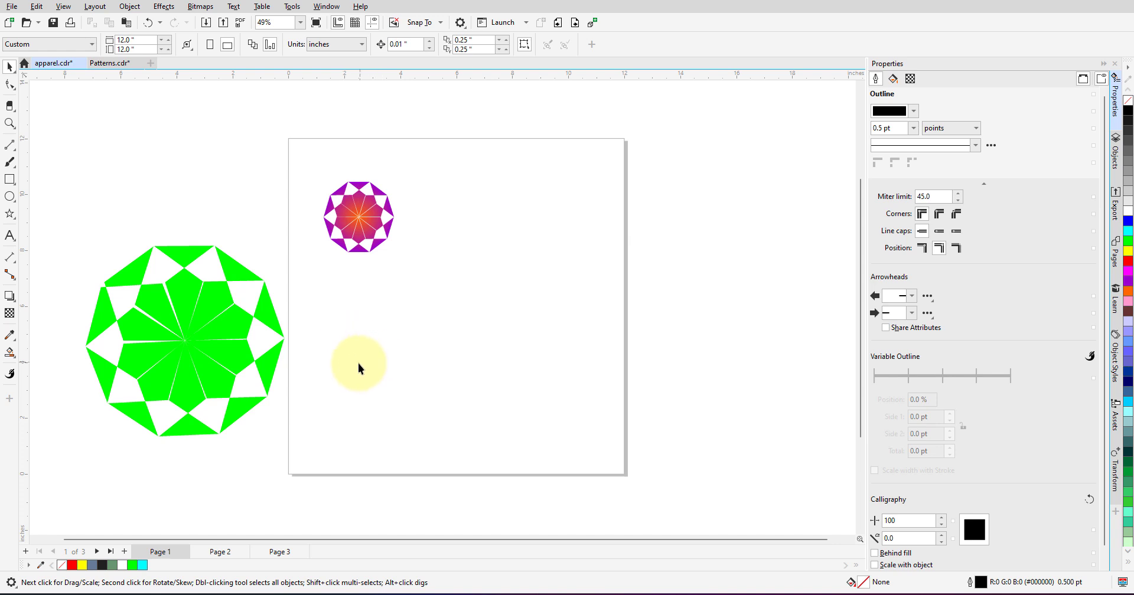
- Draw a five-pointed star about 4.68 × 4.45 inches on the lower right part of the page
left_click(11, 222)
left_click(53, 233)
left_click_drag(431, 283, 490, 358)
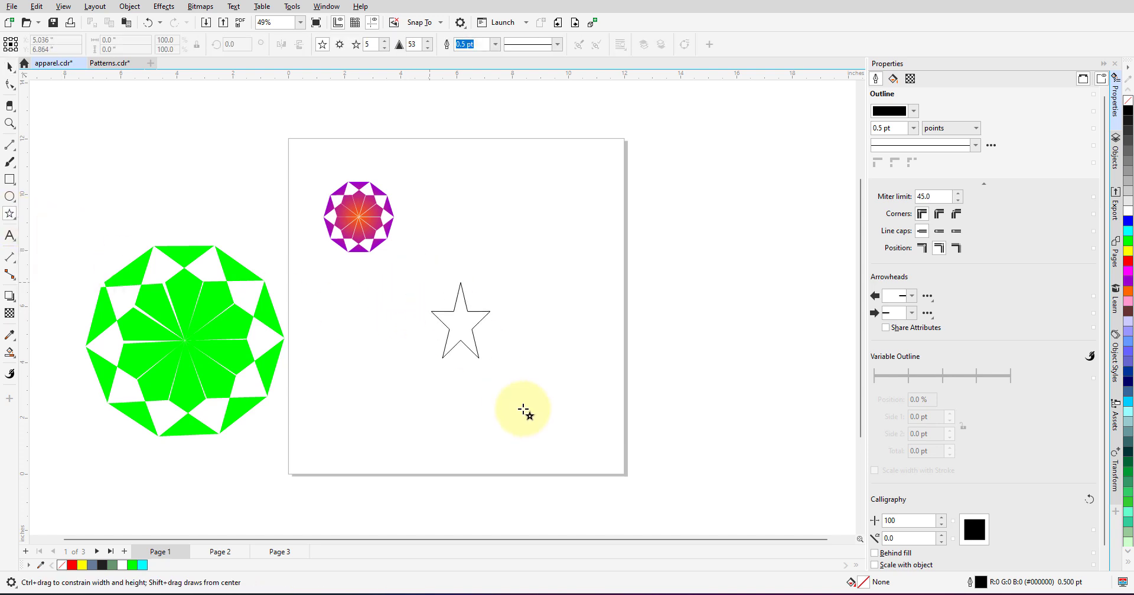
mouse_move(524, 409)
left_mouse_down()
mouse_move(547, 417)
mouse_move(536, 426)
left_mouse_up()
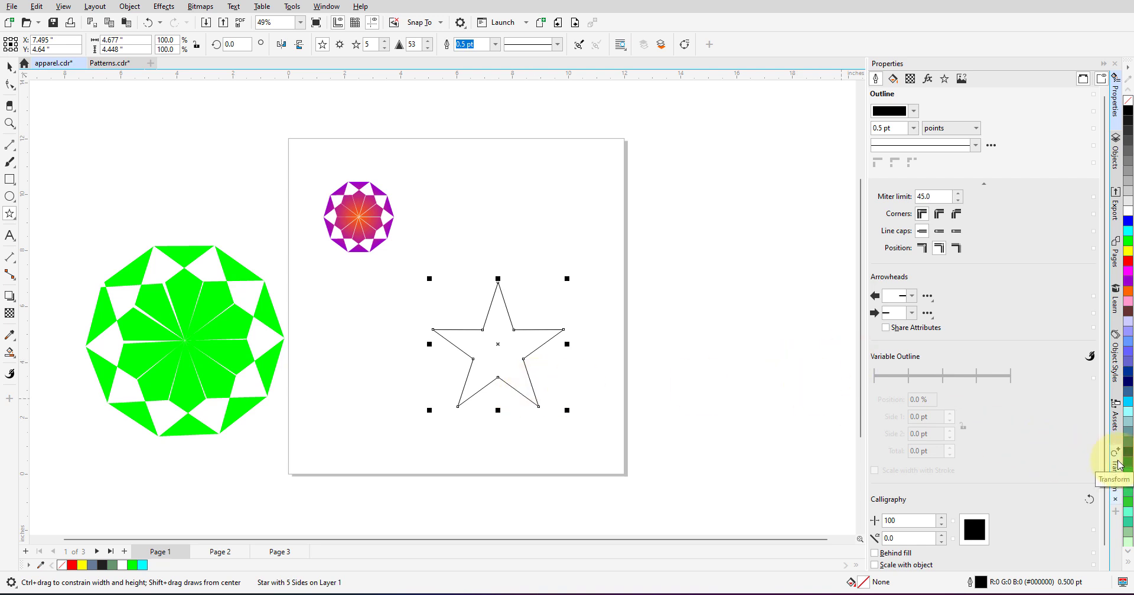
- Show the Transform rotation settings and move the star's rotation centre onto its lower-right tip
left_click(1116, 512)
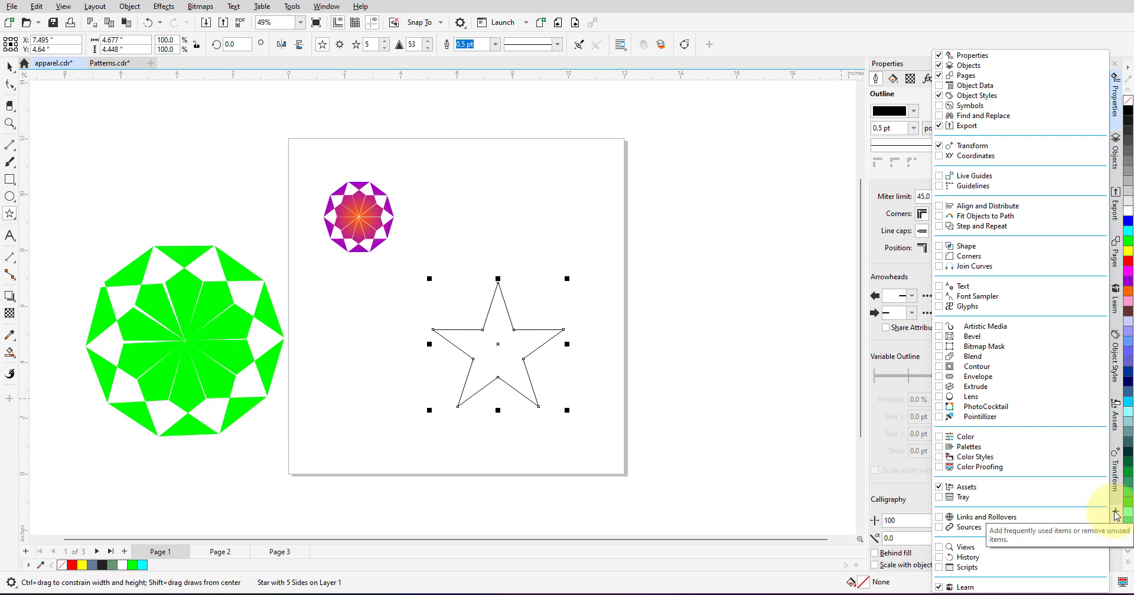
left_click(973, 148)
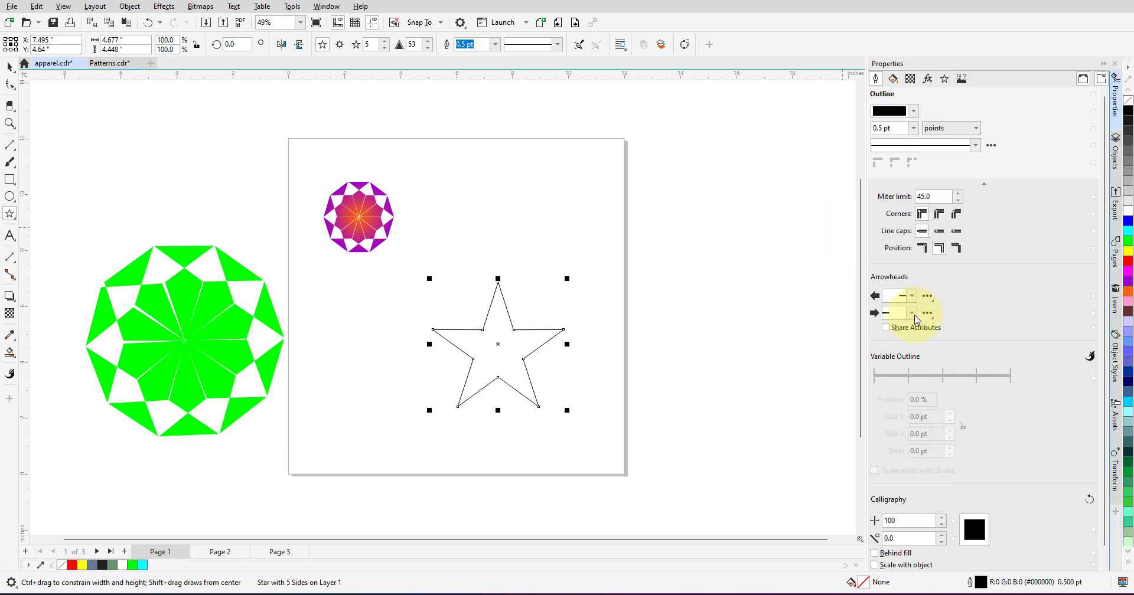
left_click(1116, 457)
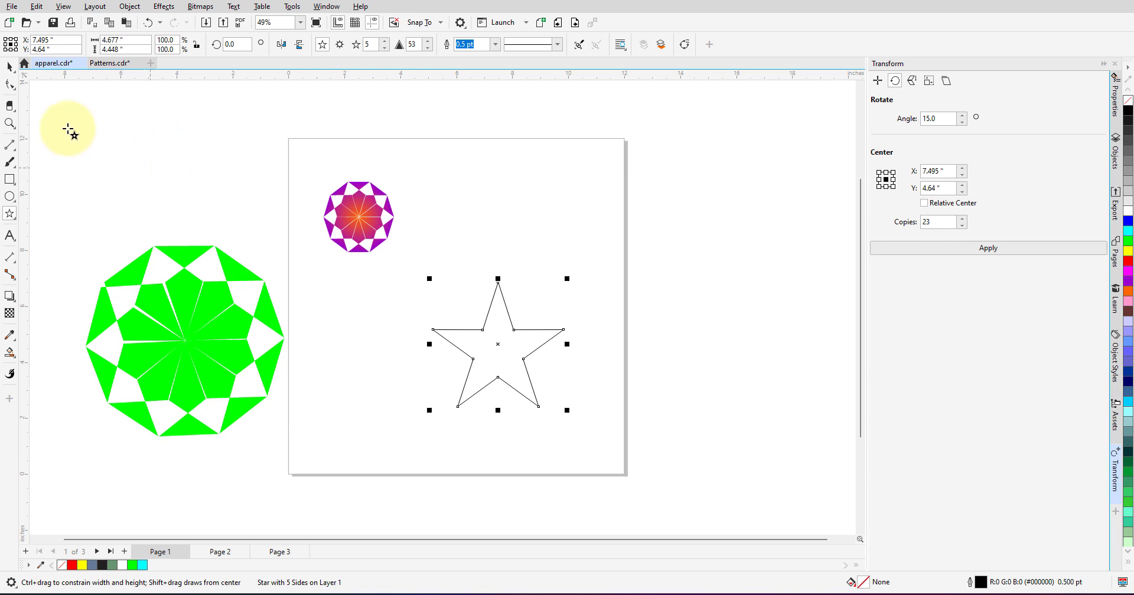
left_click(10, 66)
left_click(529, 308)
double_click(508, 327)
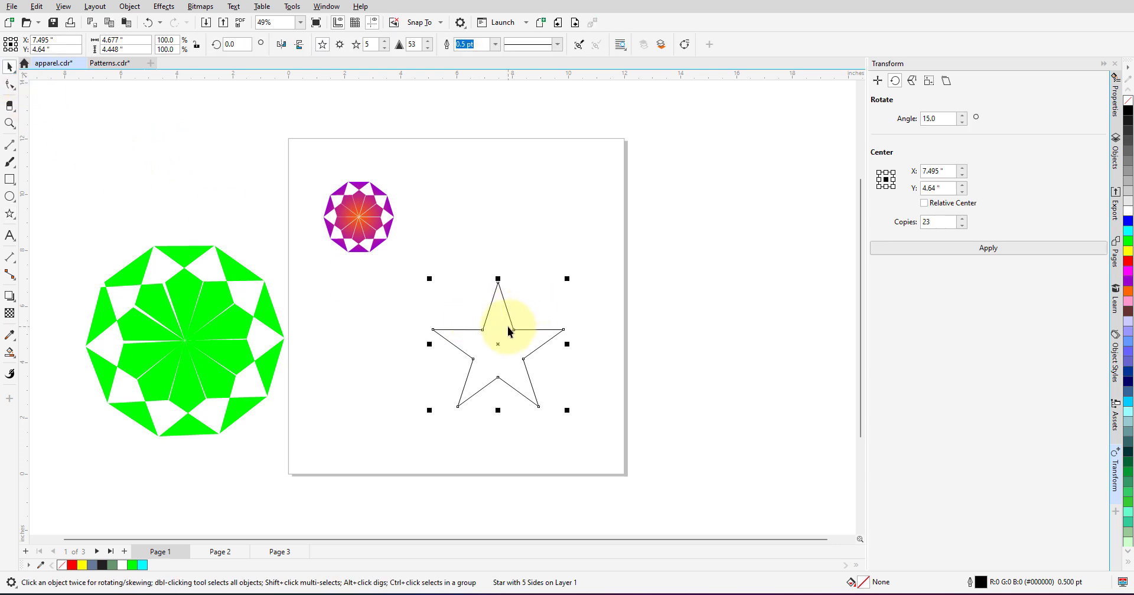
left_click(515, 347)
left_click(517, 352)
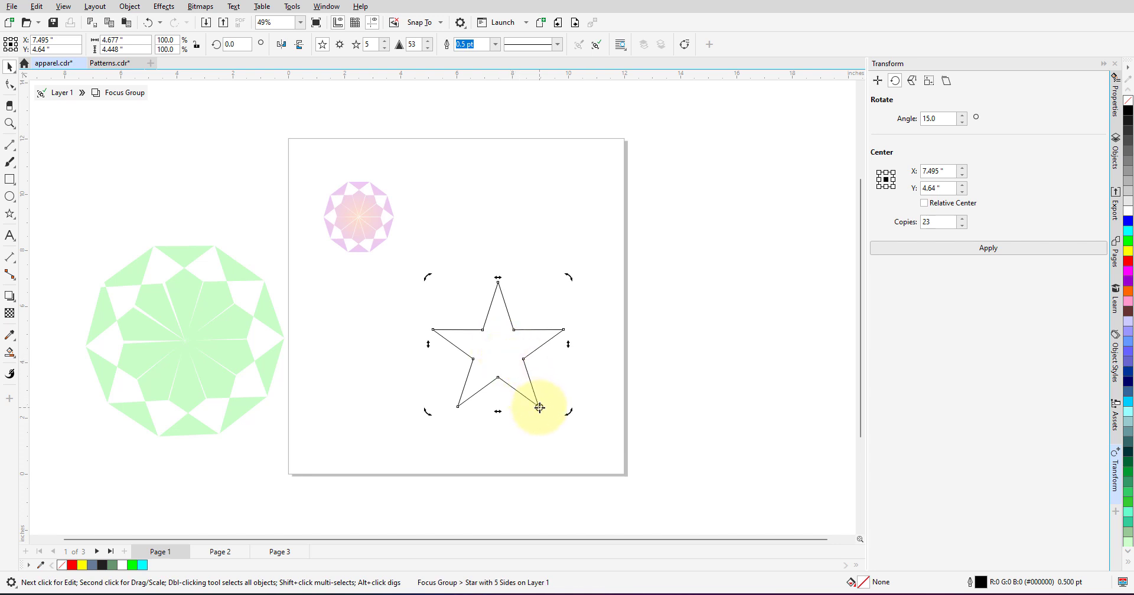
- Apply a 15° rotation with 23 copies to the star around its lower-right tip
left_click(943, 121)
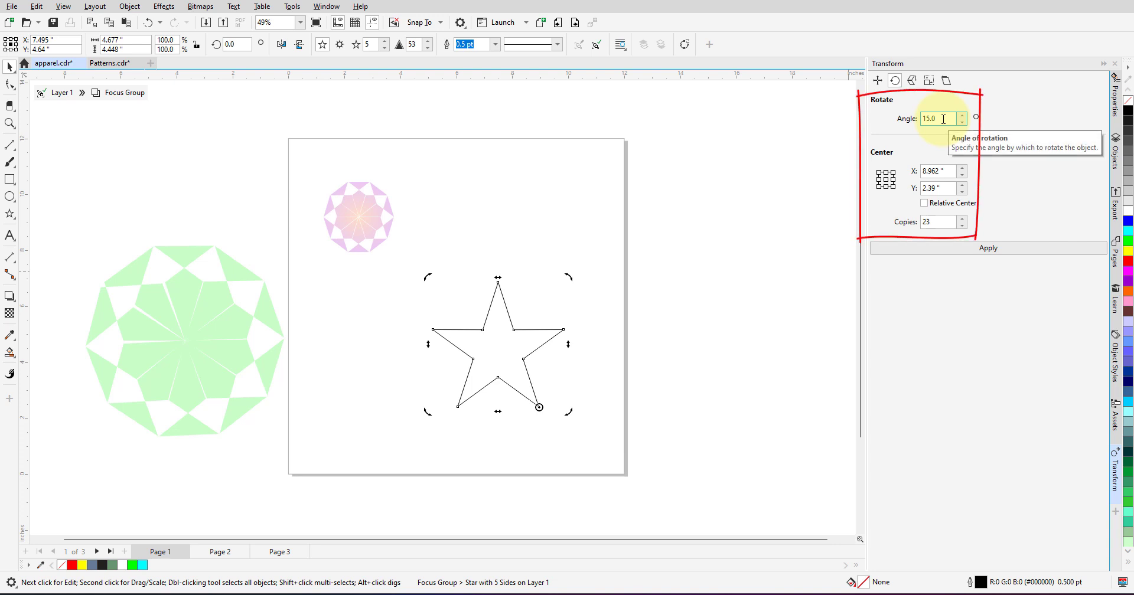
left_click(938, 222)
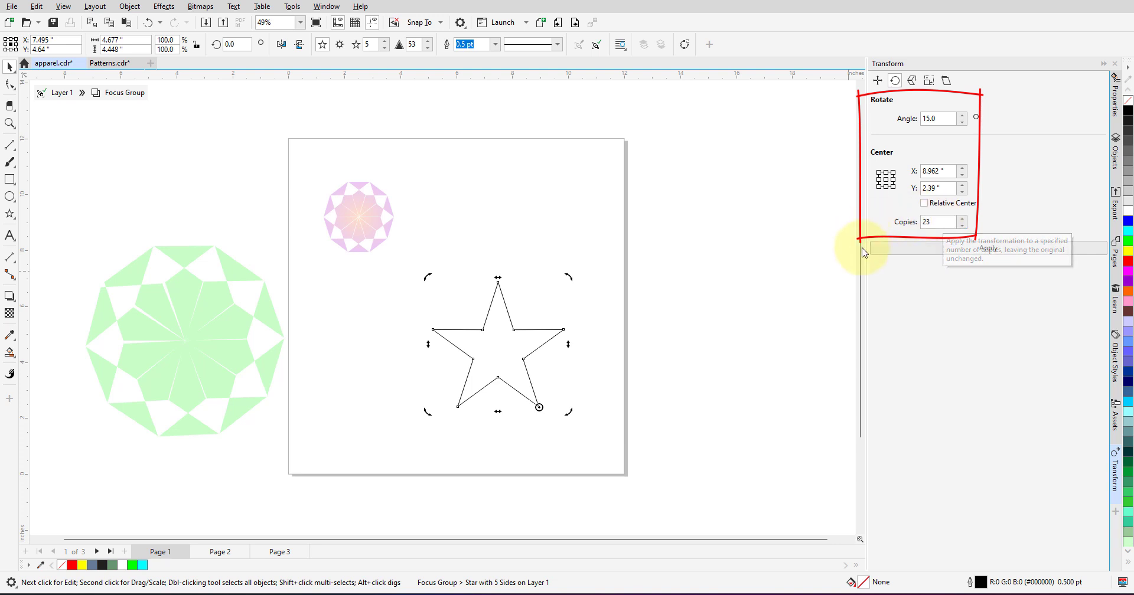
left_click(940, 251)
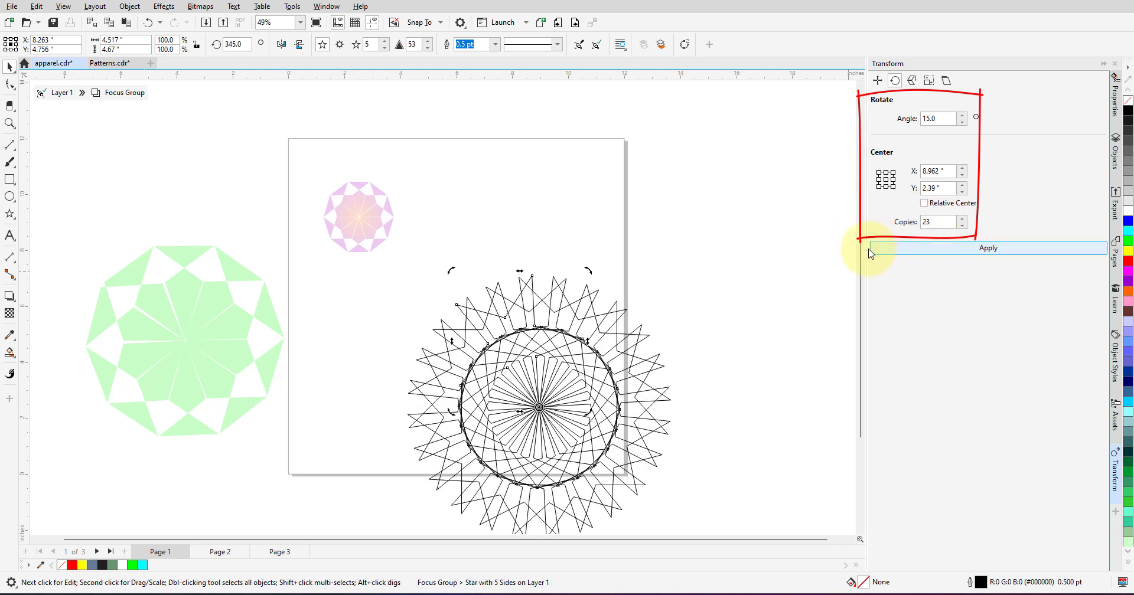
- Fill all 24 rotated stars with cyan (#00FFFF) and combine them into one object
left_click_drag(860, 247, 860, 287)
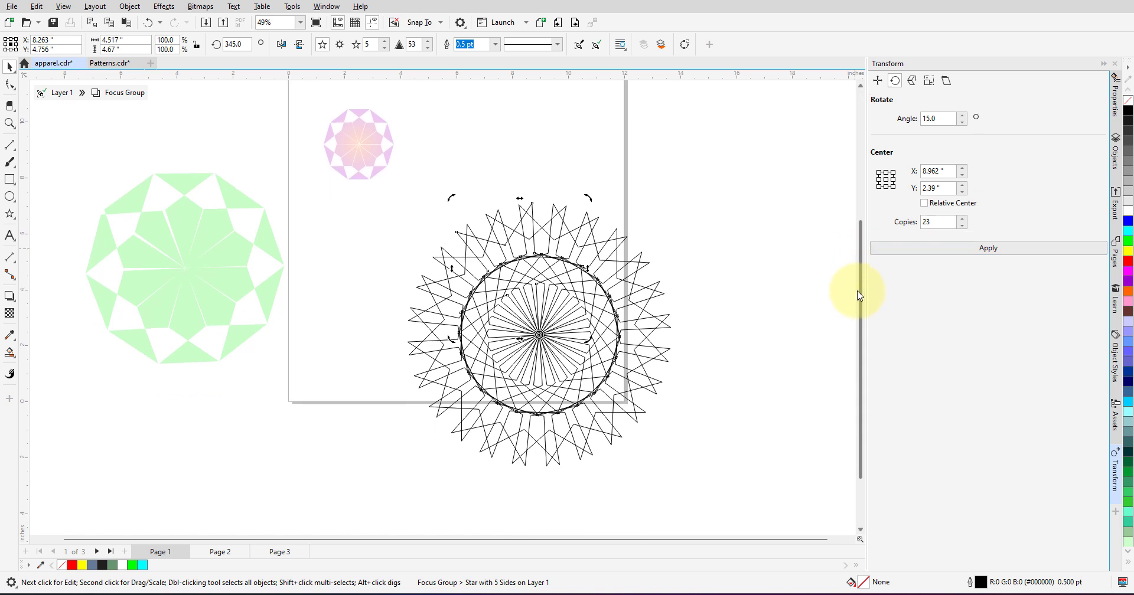
left_click(750, 296)
left_click_drag(769, 172, 370, 516)
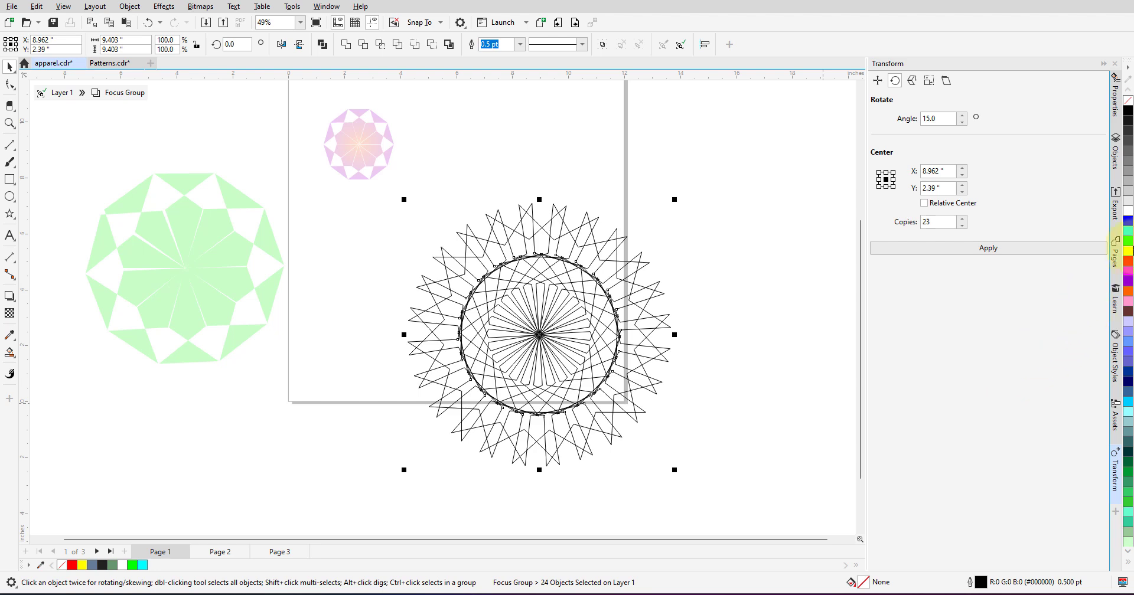
left_click(1128, 231)
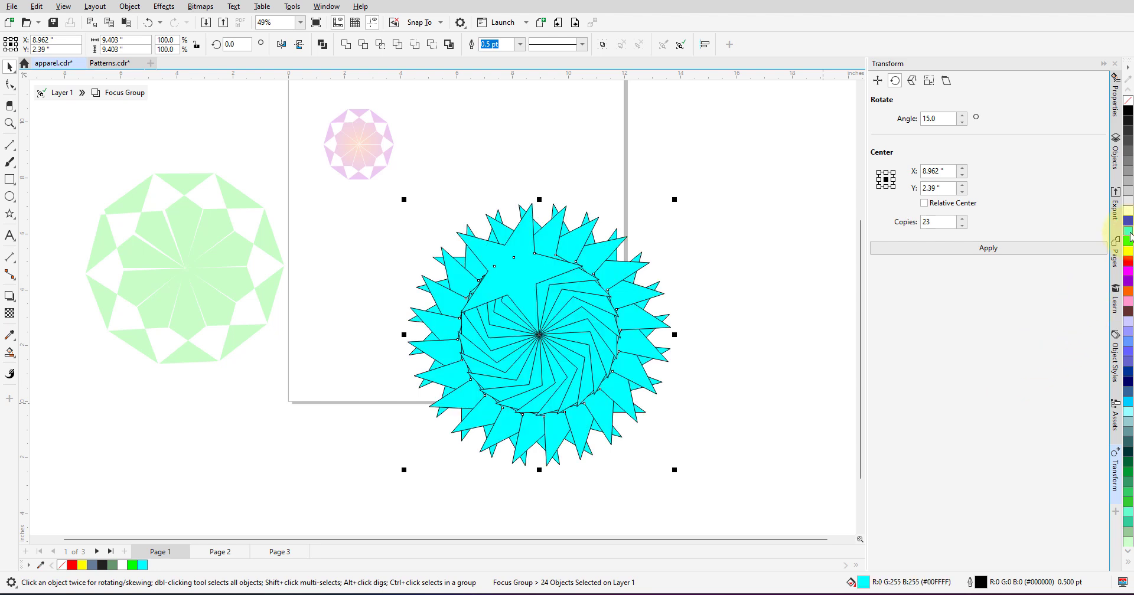
right_click(579, 316)
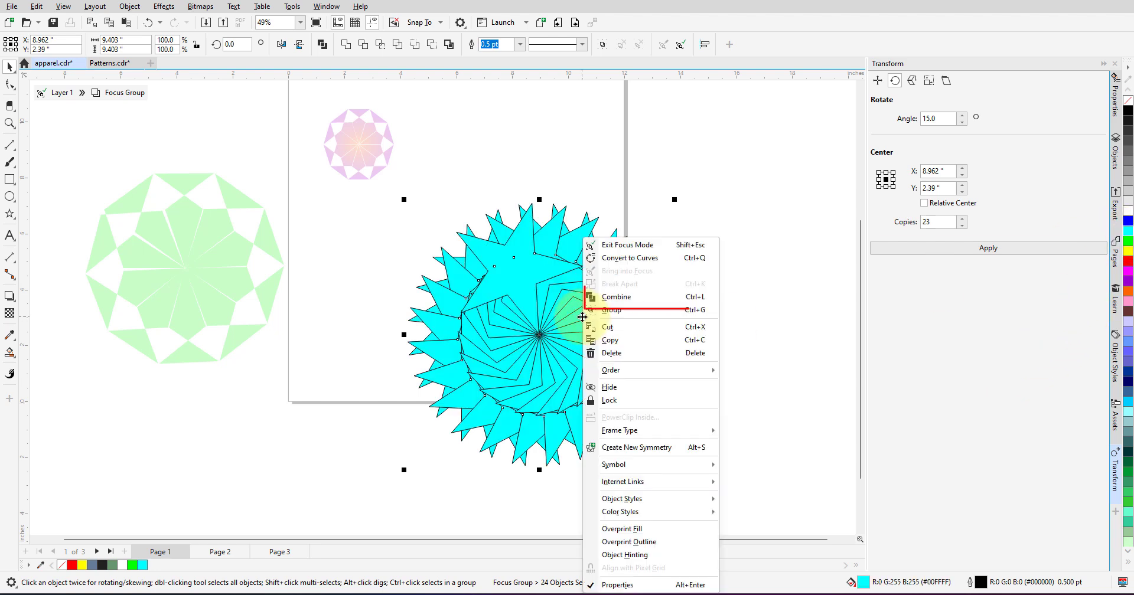
left_click(648, 300)
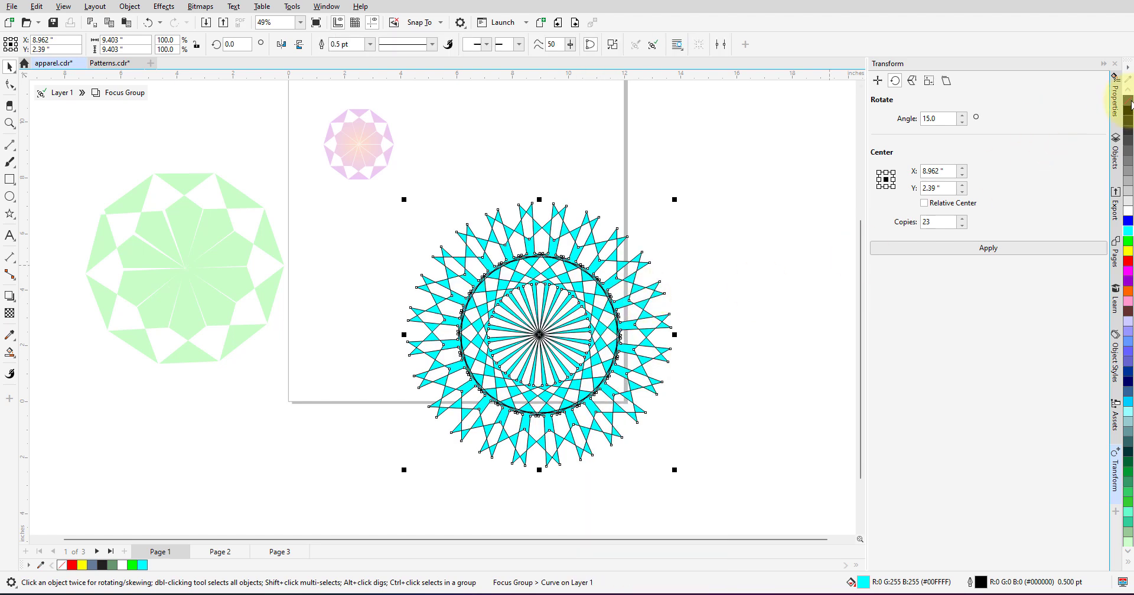
- Remove the outline of the combined star pattern and change its fill to orange (#FF6600)
left_click(658, 322)
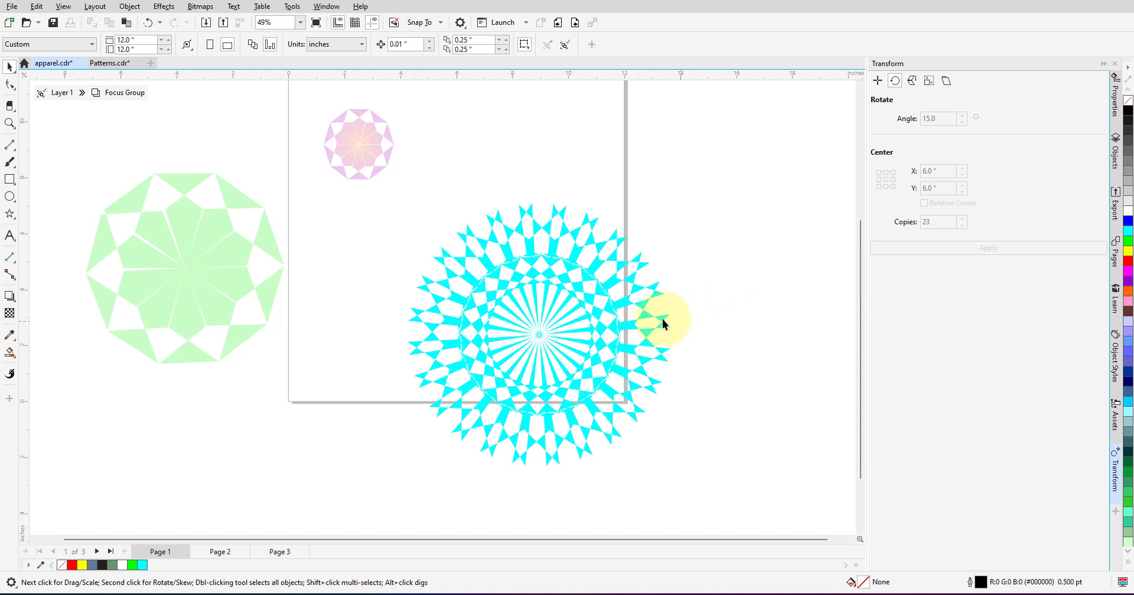
left_click(624, 323)
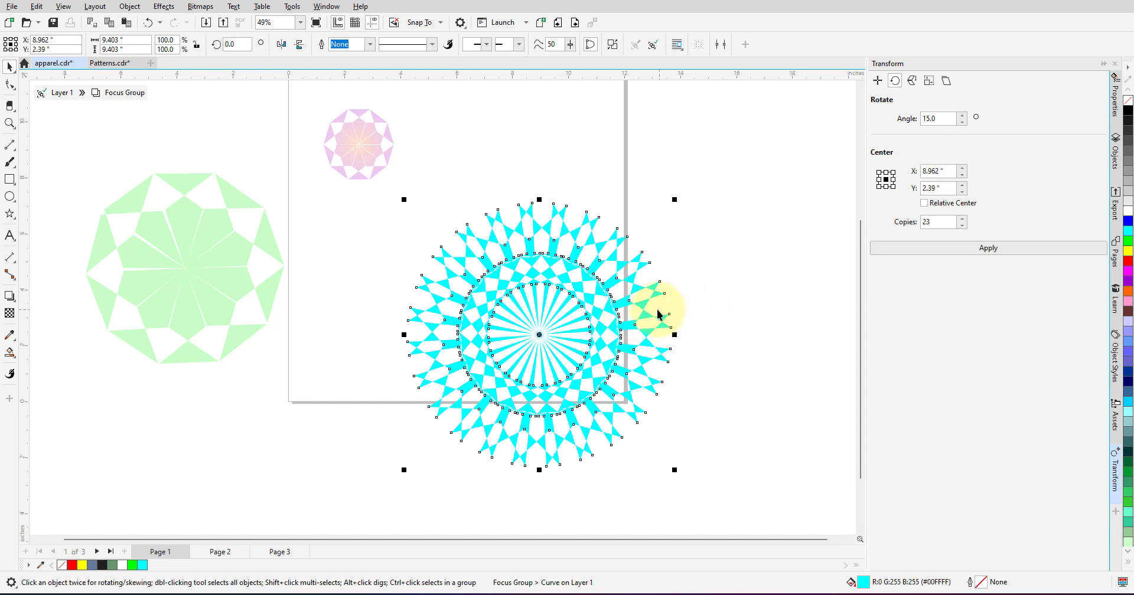
left_click(1128, 292)
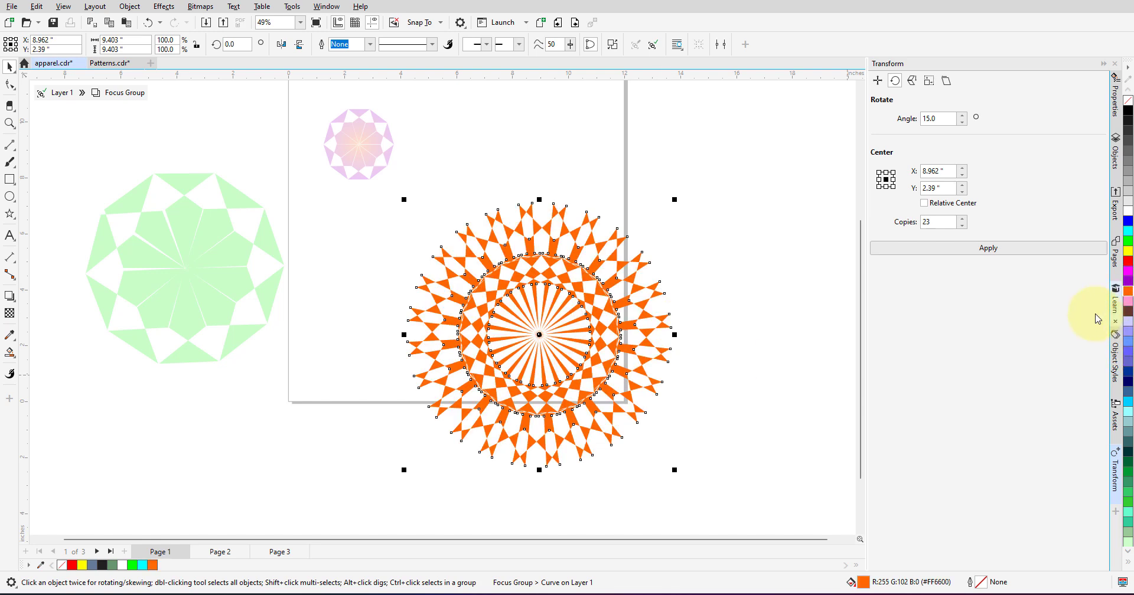
- Apply an elliptical fountain fill to the combined star pattern, with red at the centre and yellow at the outer edge
left_click(13, 336)
left_click(65, 356)
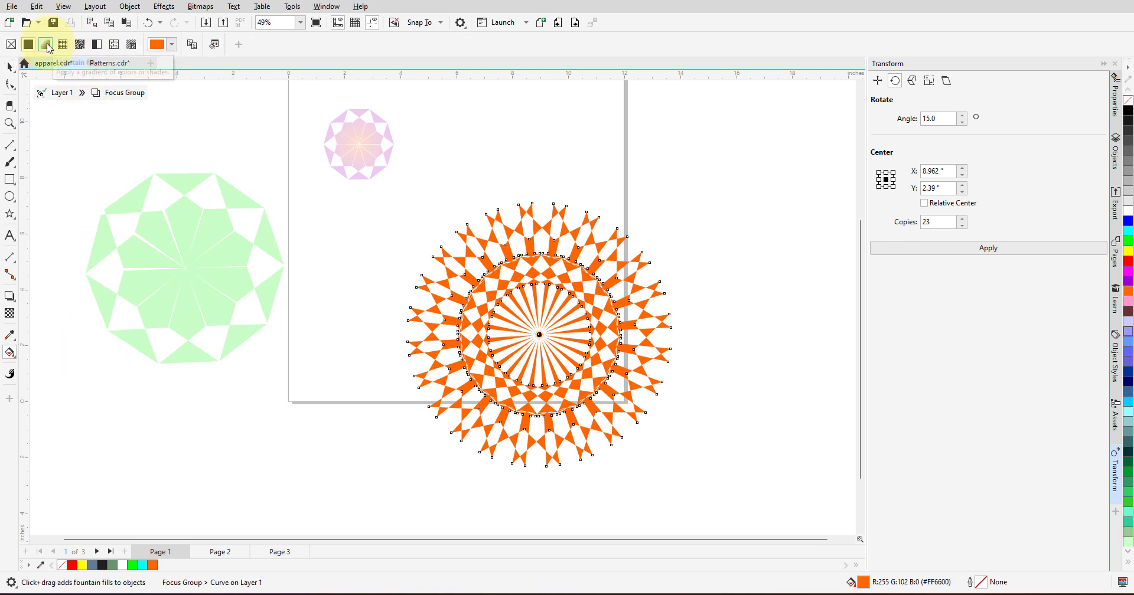
left_click(46, 45)
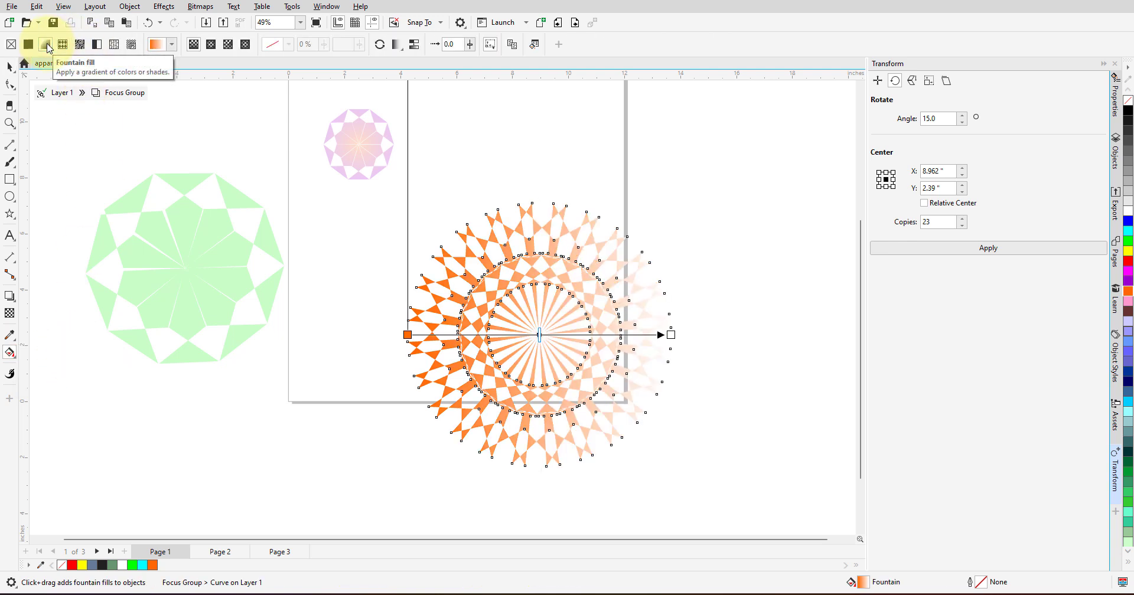
left_click(211, 44)
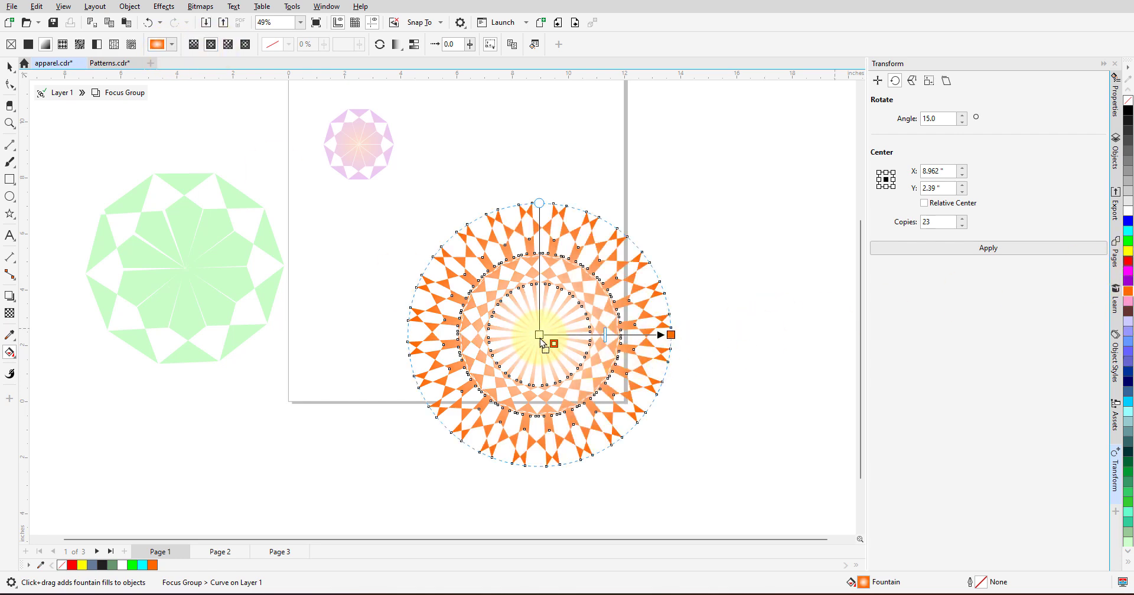
left_click_drag(540, 338, 539, 336)
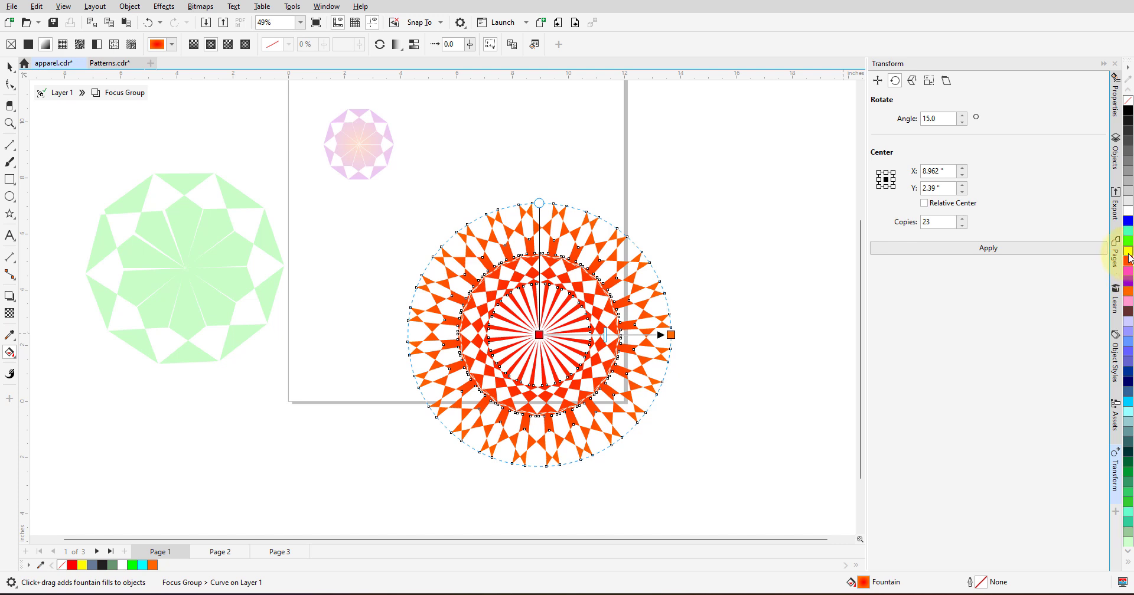
left_click_drag(1129, 256, 670, 334)
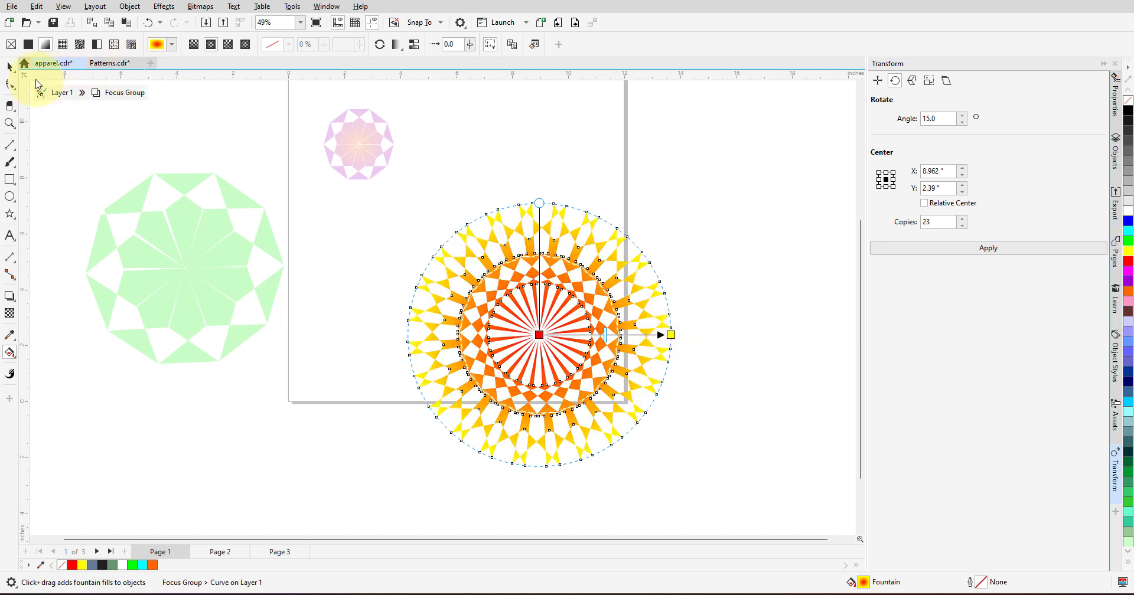
- Deselect the star pattern and leave the focus group to return to Layer 1
left_click(9, 67)
left_click(528, 171)
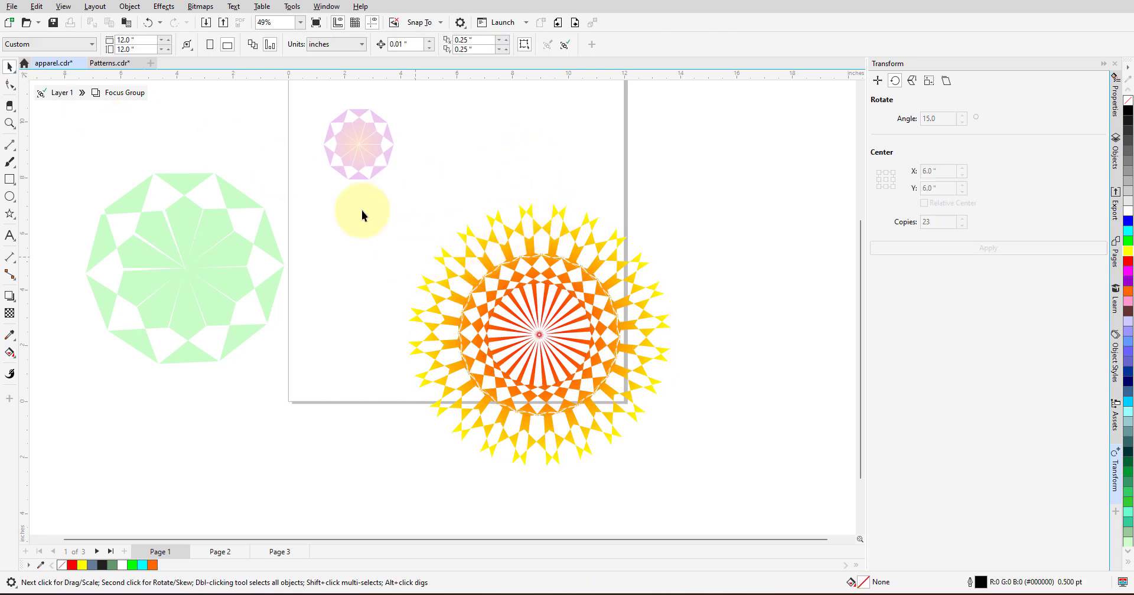
left_click(58, 93)
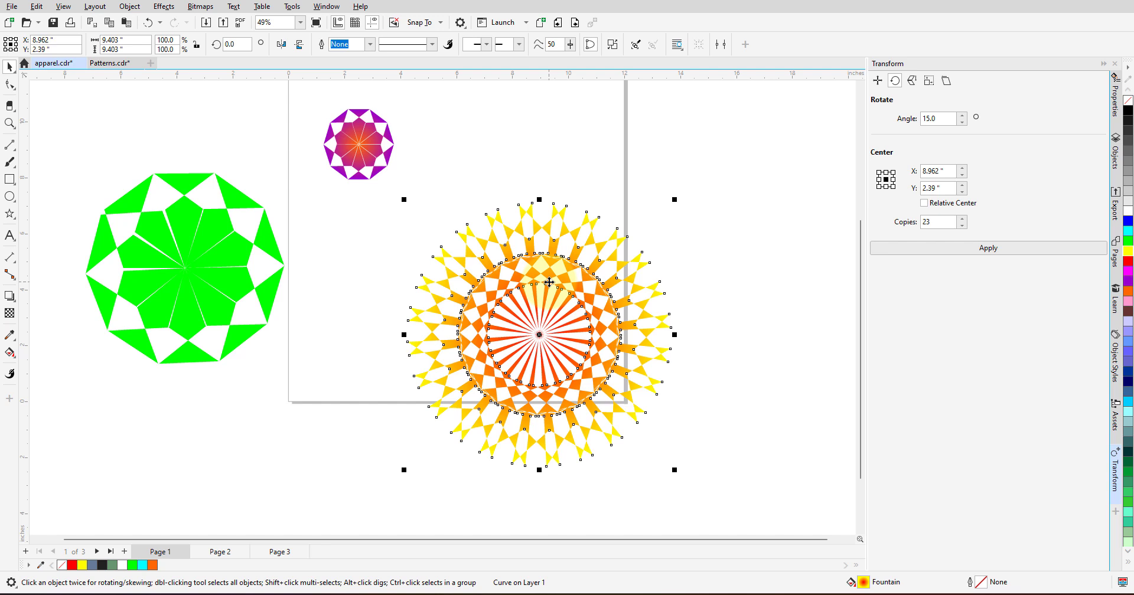
- Look over Page 2 and the dress drawing on Page 3
left_click(222, 552)
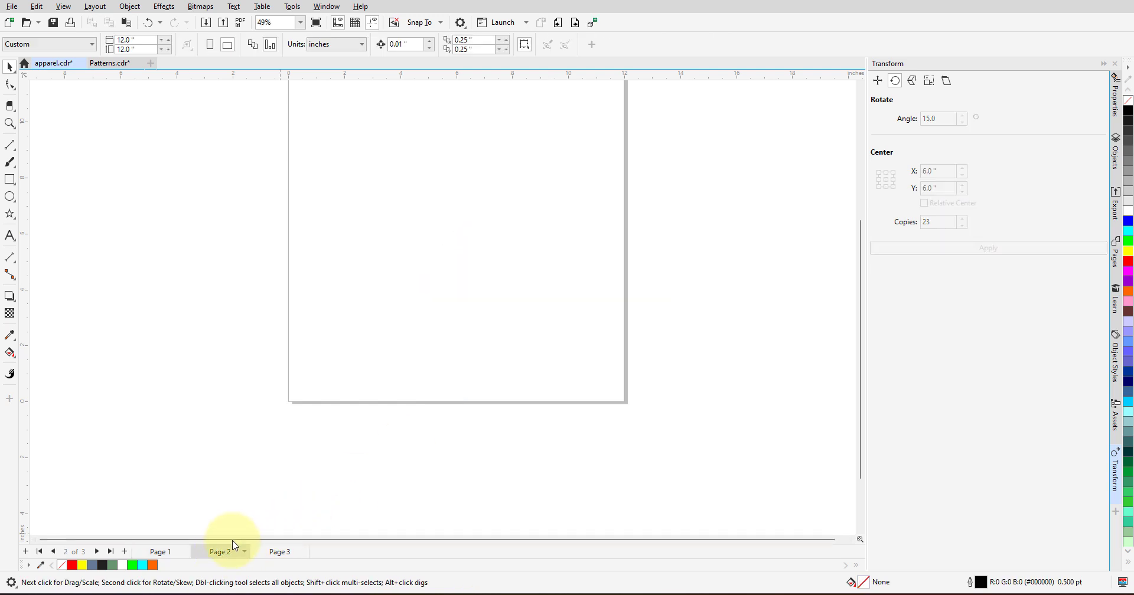
left_click(276, 554)
scroll(543, 200, "down", 2)
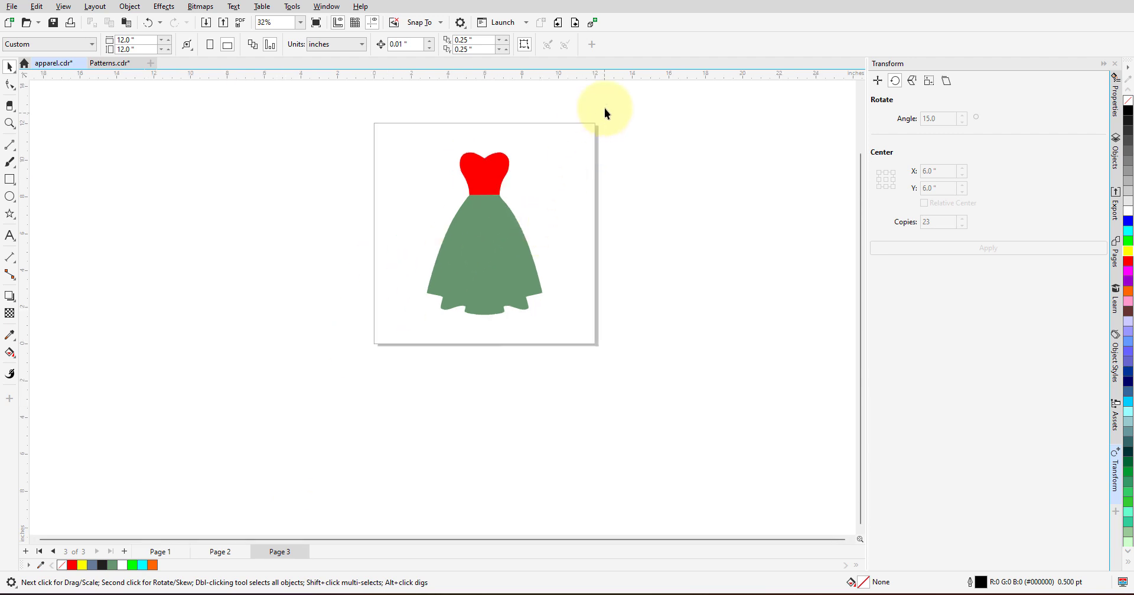
scroll(560, 91, "up", 1)
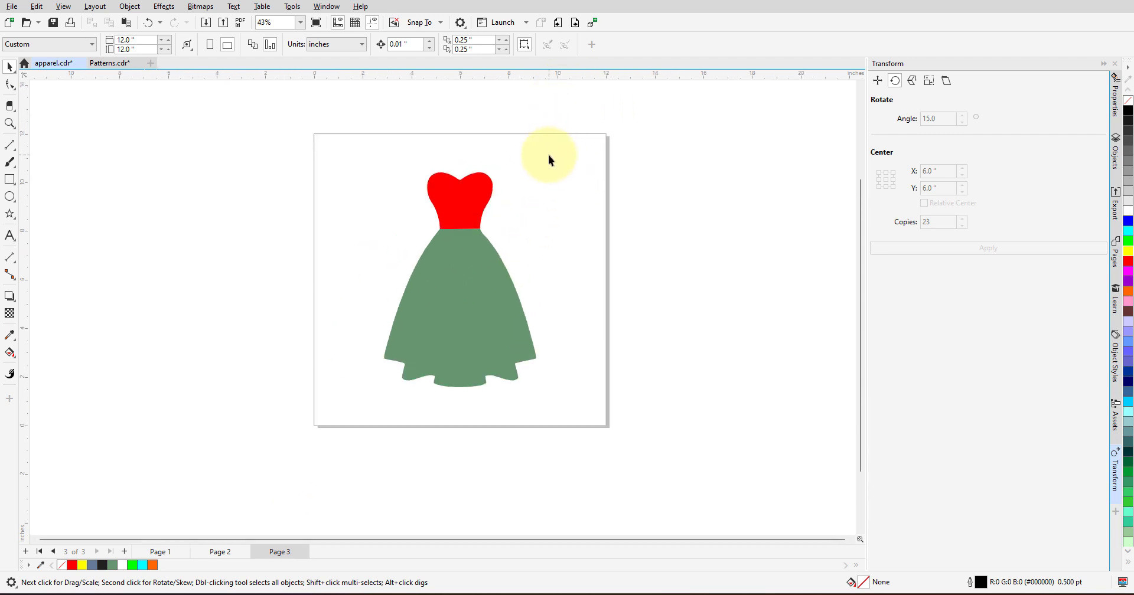
- Return to Page 1 and move the star pattern up so its centre sits at about X 8.77", Y 4.45"
left_click(160, 552)
left_click_drag(528, 354, 522, 315)
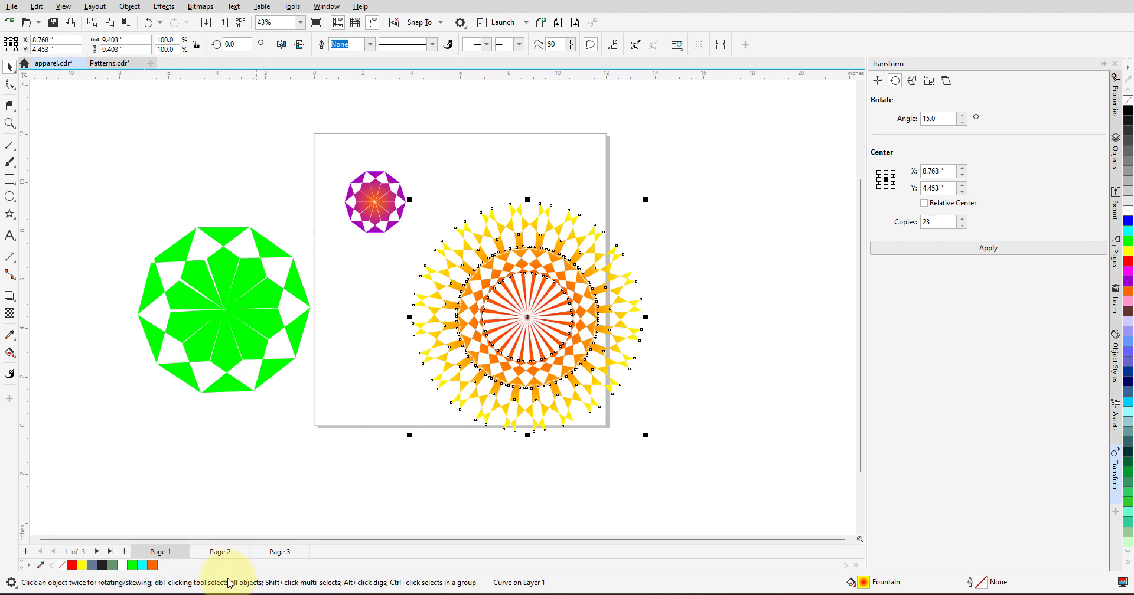
left_click(699, 344)
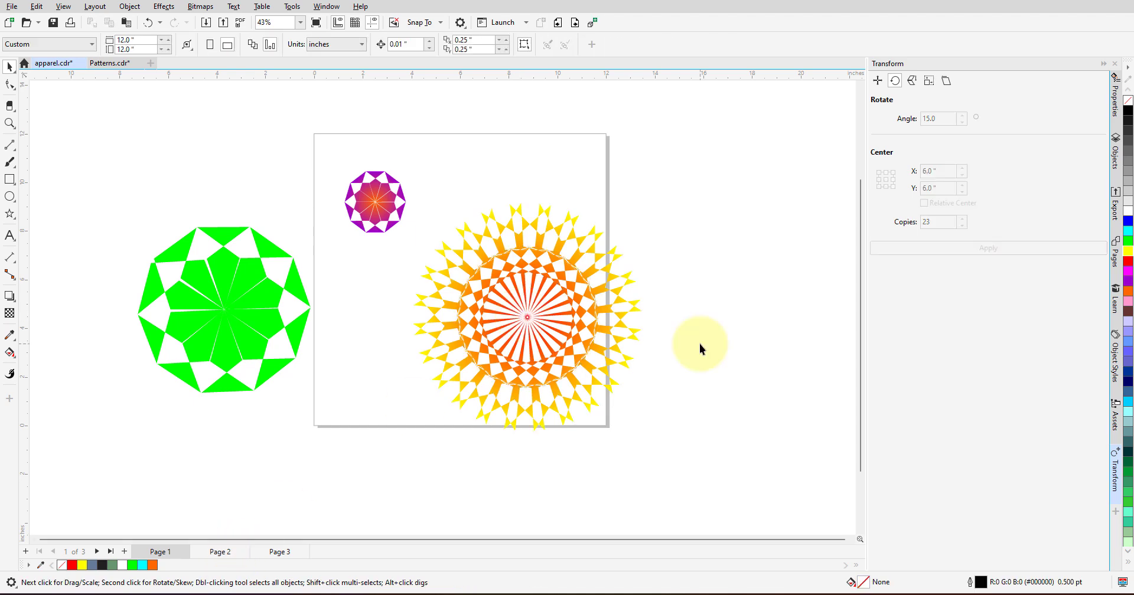
- Remove the p2 item from the export list and add the selected star pattern to it
left_click(578, 317)
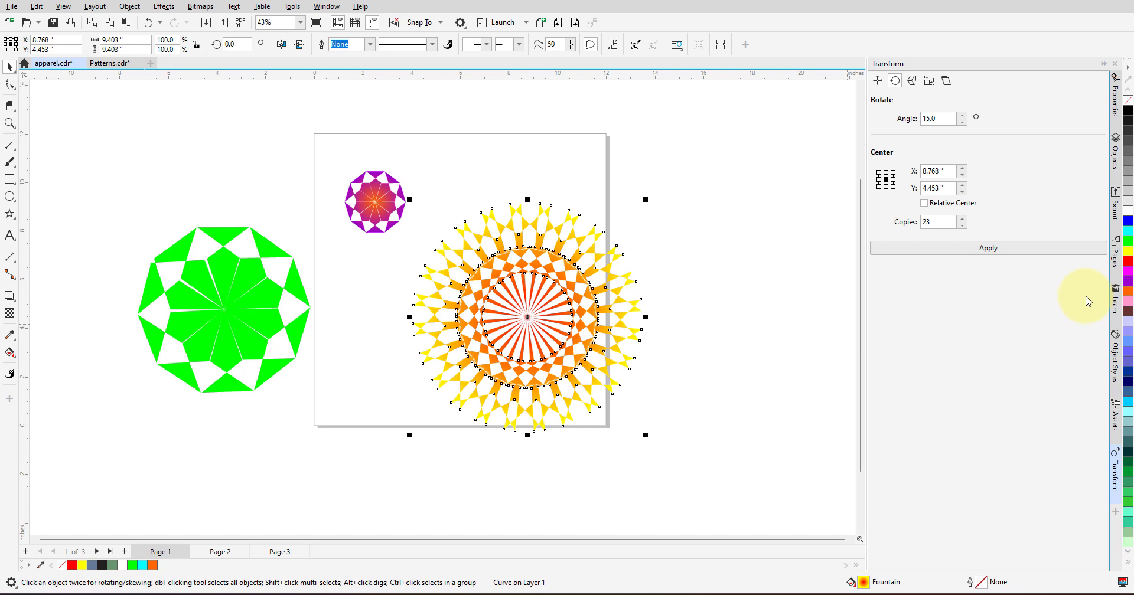
left_click(1116, 207)
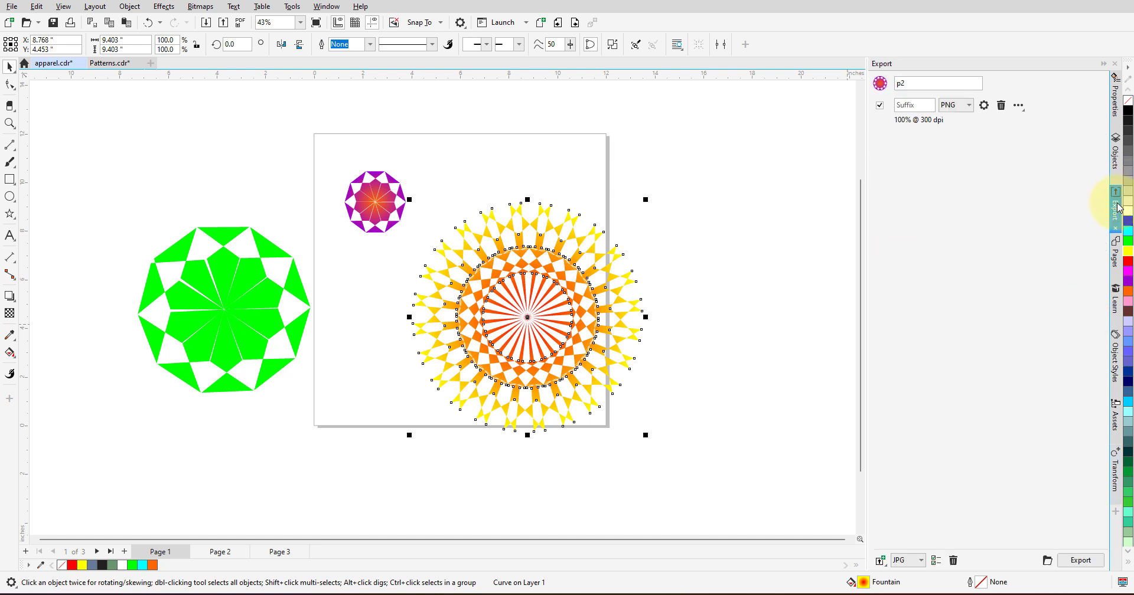
left_click(1001, 105)
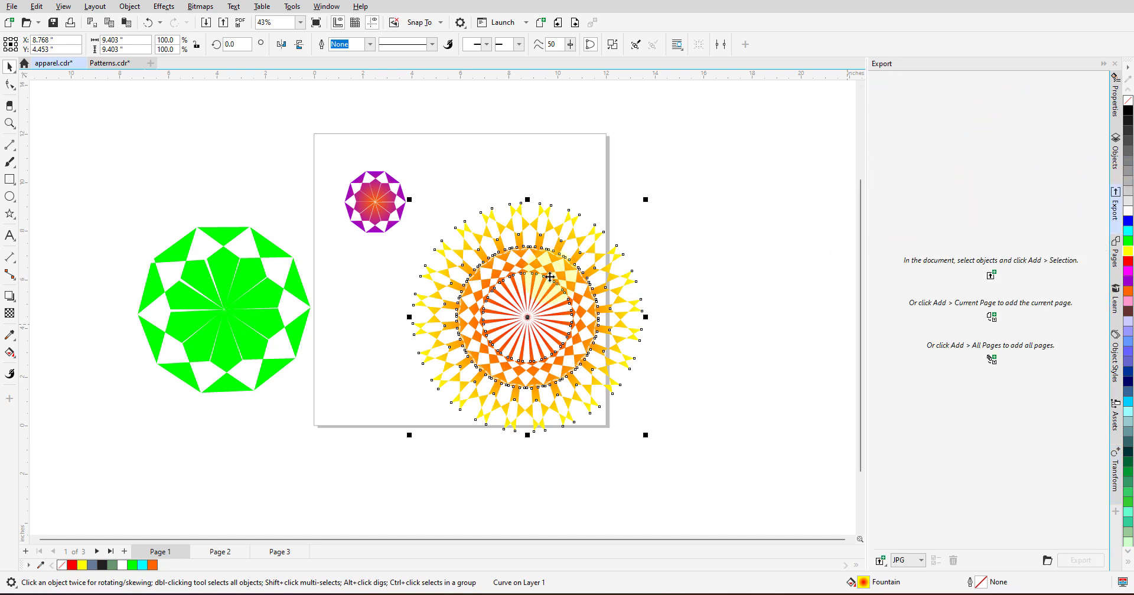
left_click(992, 275)
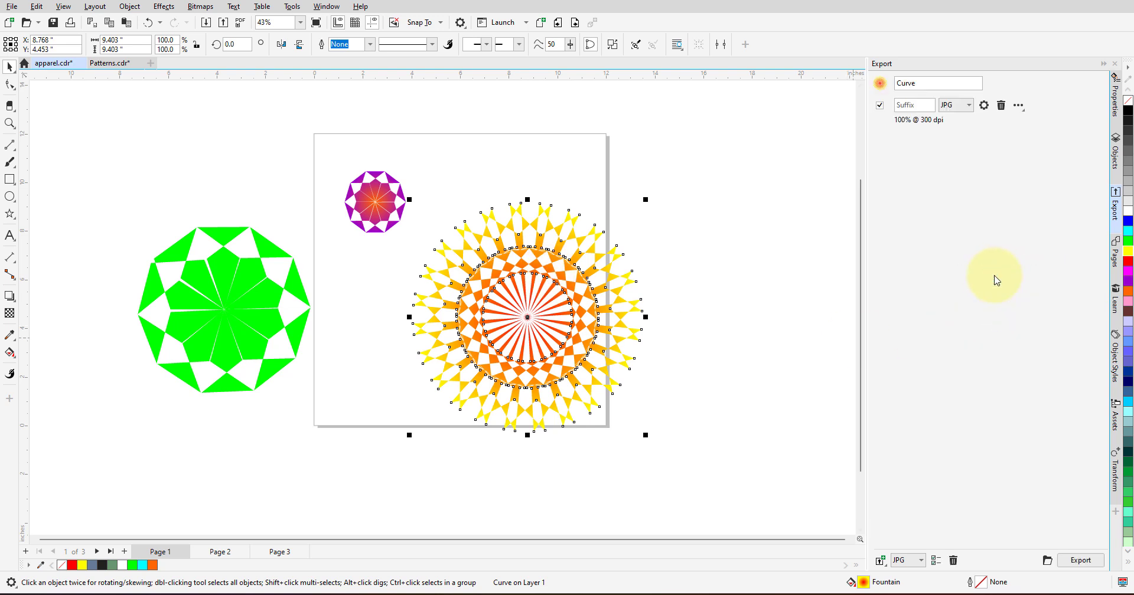
- Export the star pattern in PNG format under the name pattern-3
left_click(956, 107)
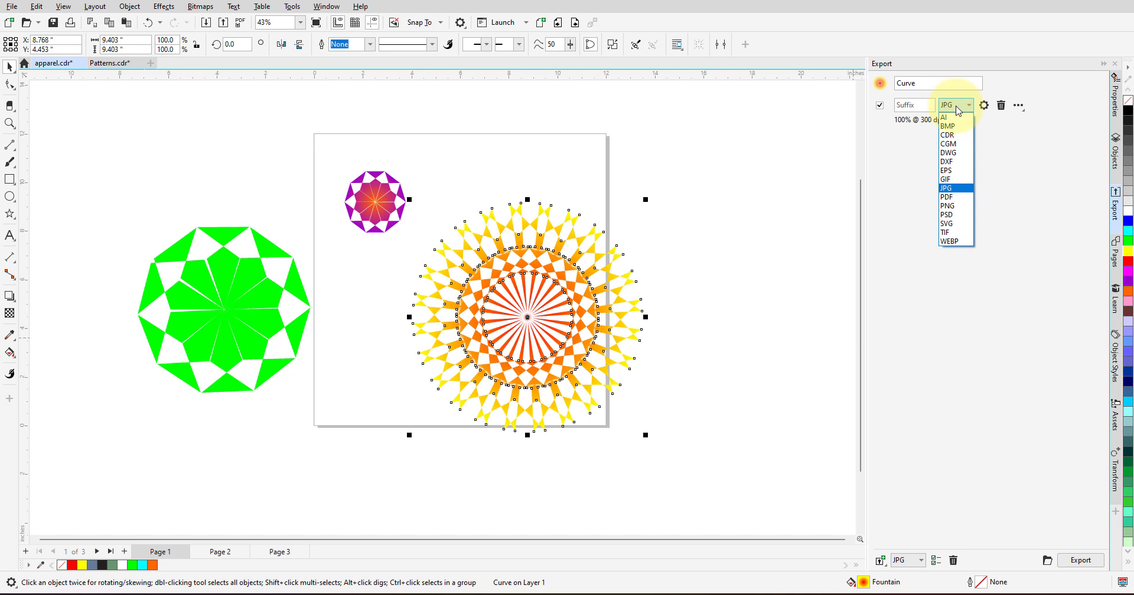
left_click(957, 206)
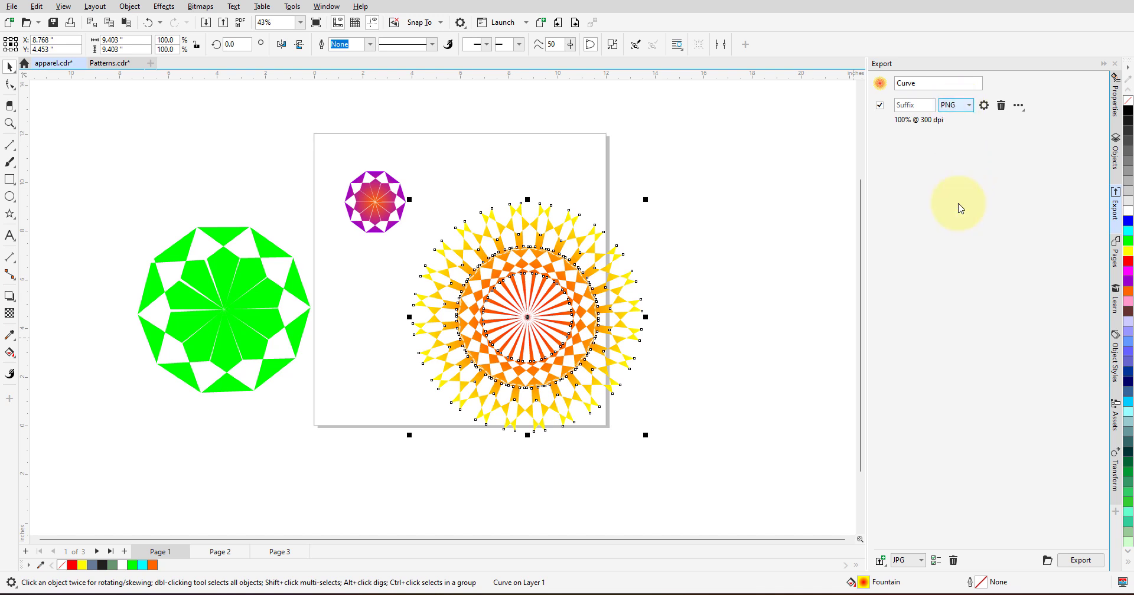
left_click(933, 87)
type("pattern-3")
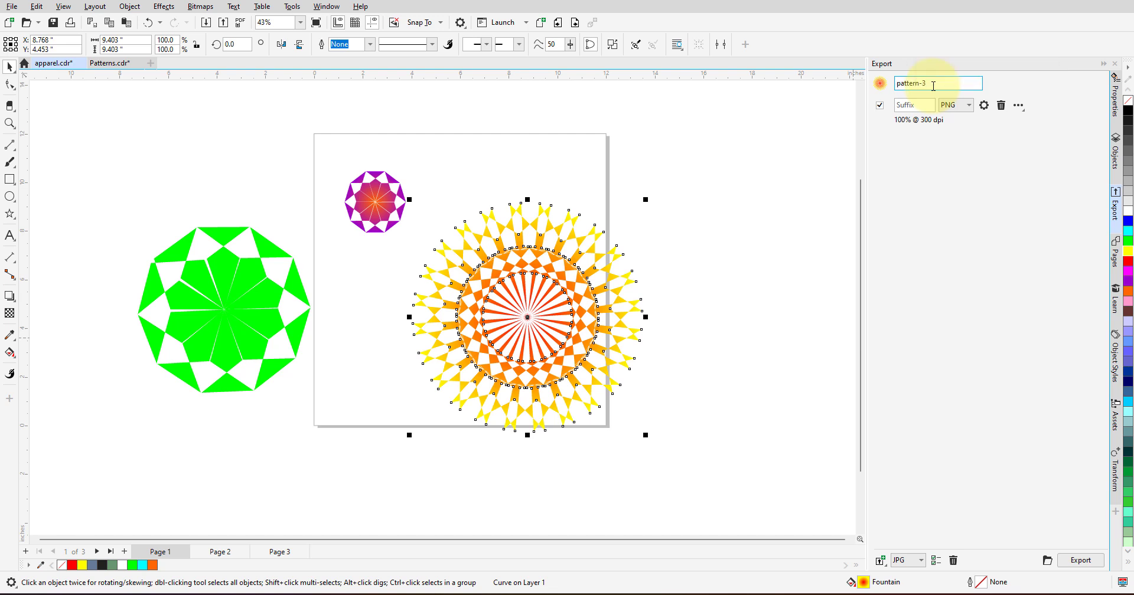
left_click(1071, 563)
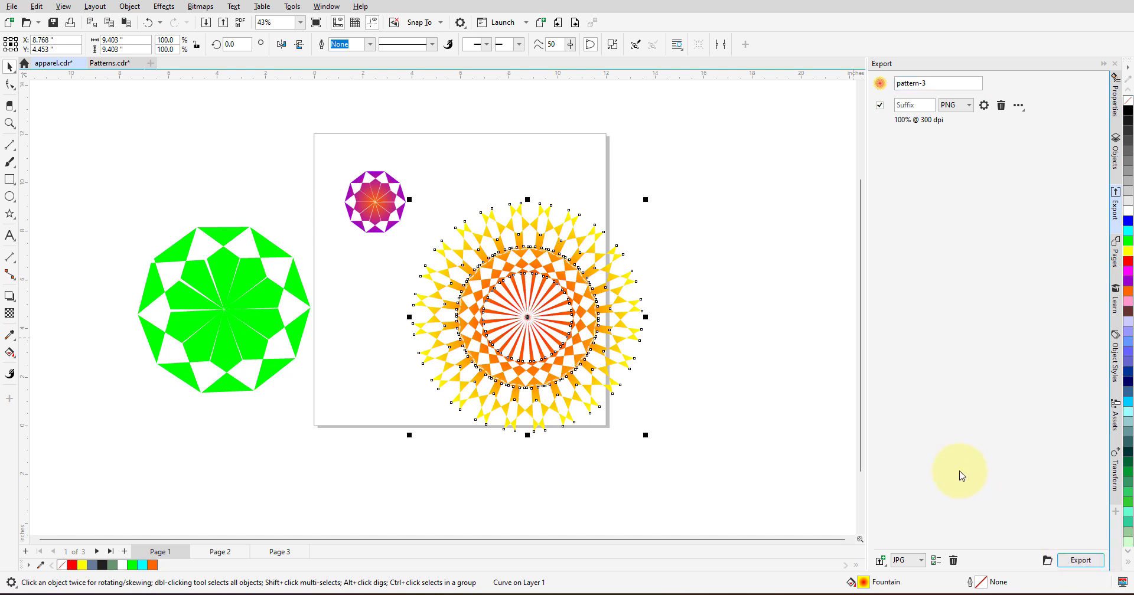
- Shift the grouped dress on Page 3 slightly down to about X 5.98", Y 5.83", and ungroup it
left_click(273, 551)
left_click(456, 320)
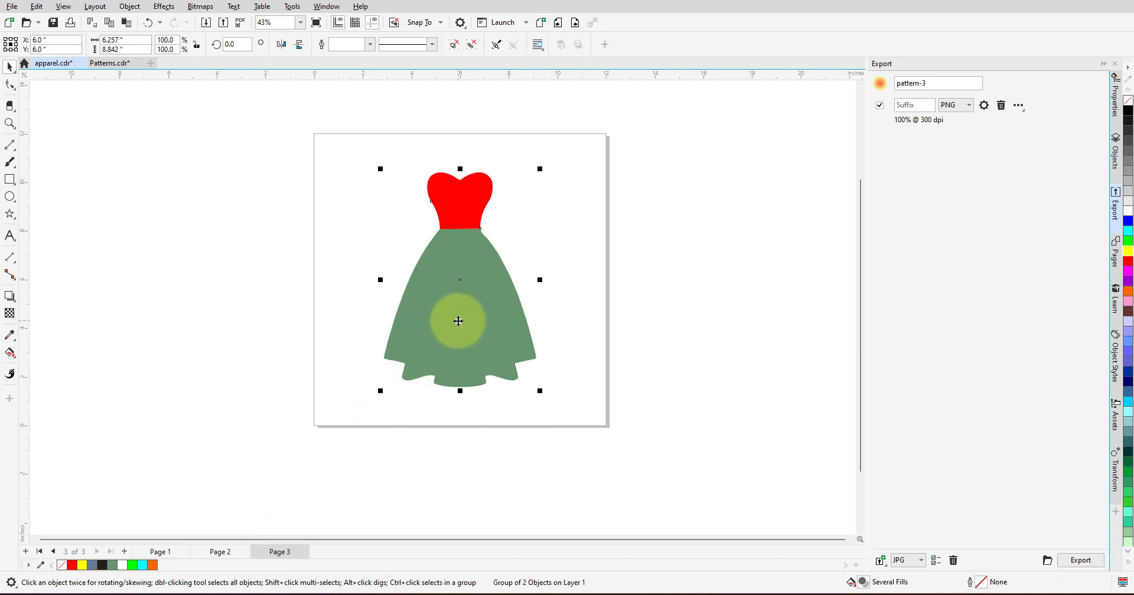
left_click_drag(457, 357, 461, 307)
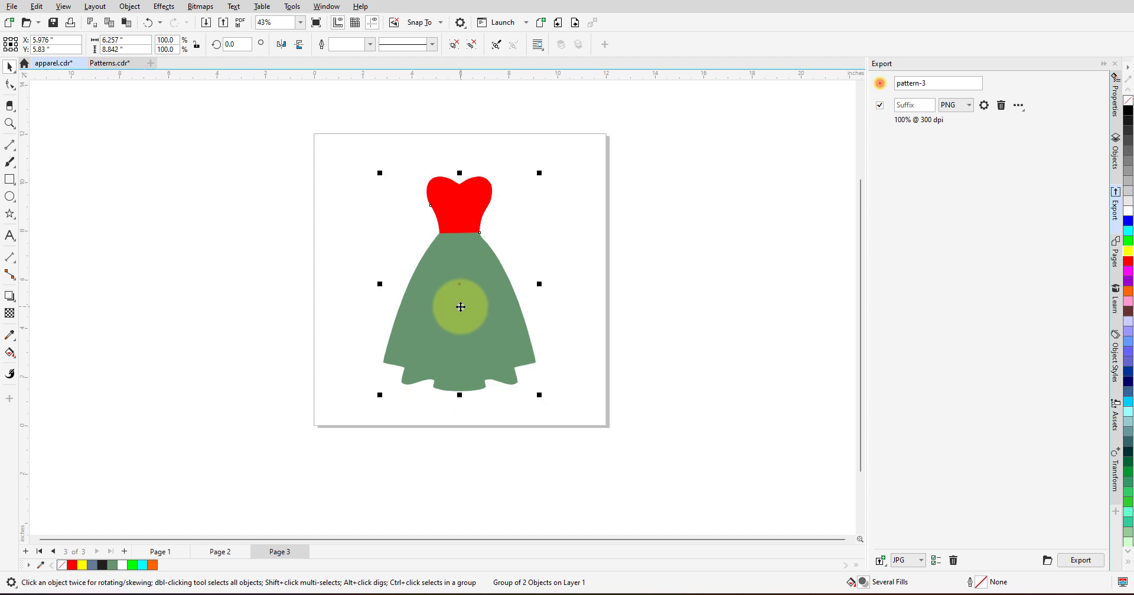
right_click(460, 308)
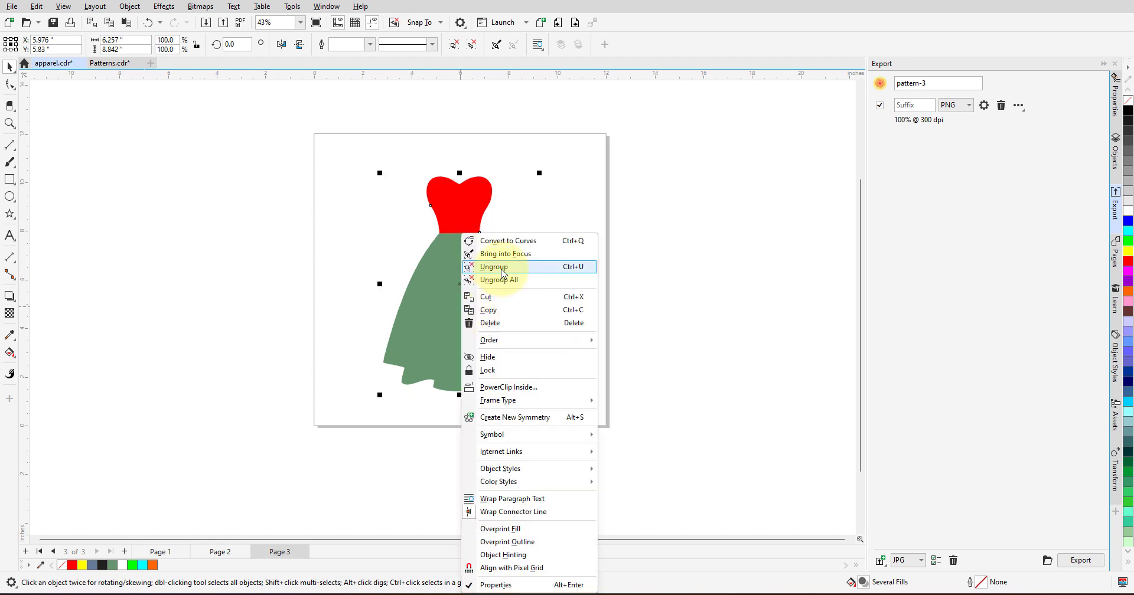
left_click(501, 270)
left_click(564, 267)
- Apply a bitmap pattern fill to the dress's green skirt
left_click(494, 285)
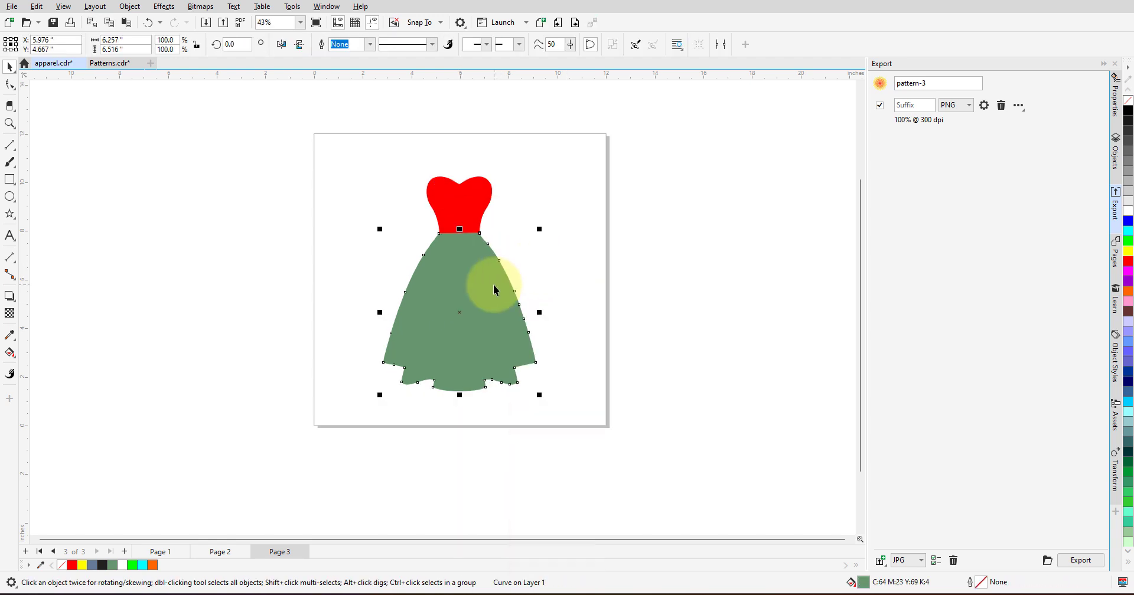
left_click(10, 353)
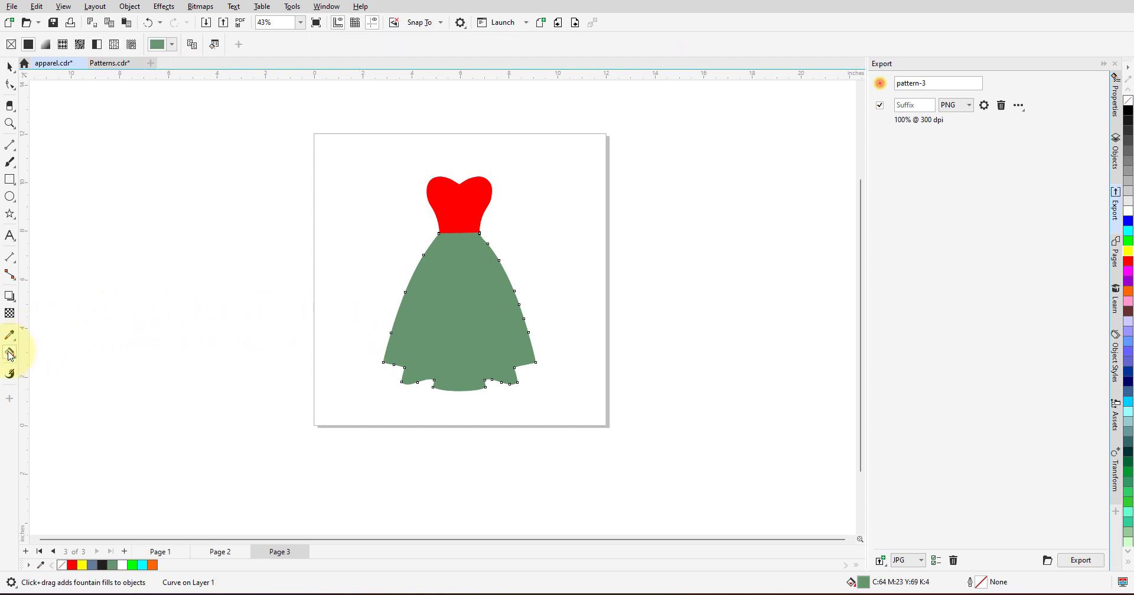
left_click(83, 50)
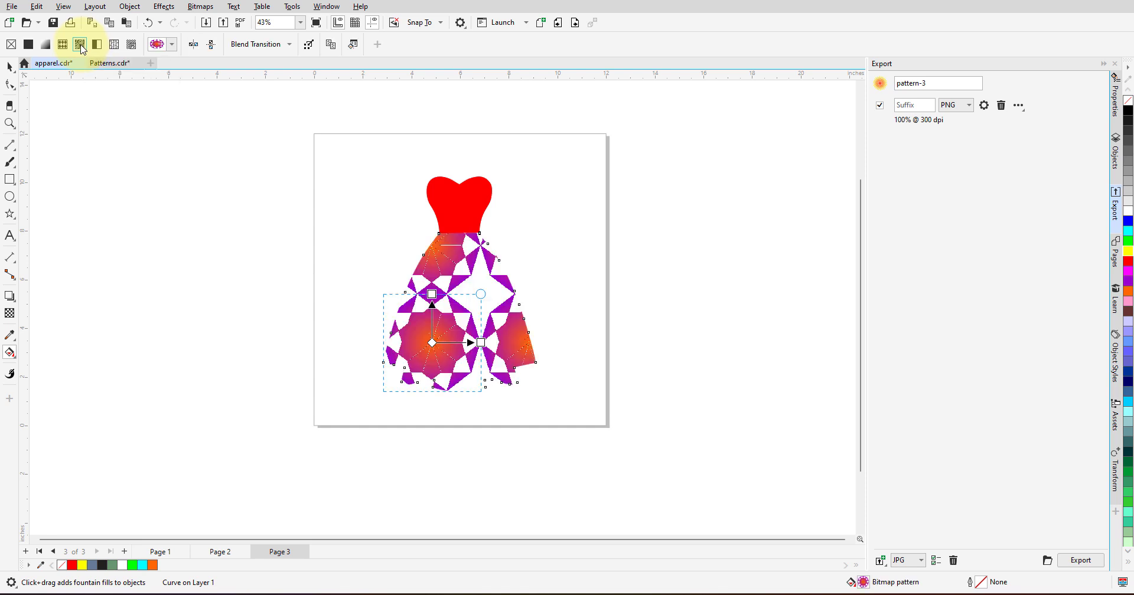
left_click(174, 49)
left_click(549, 140)
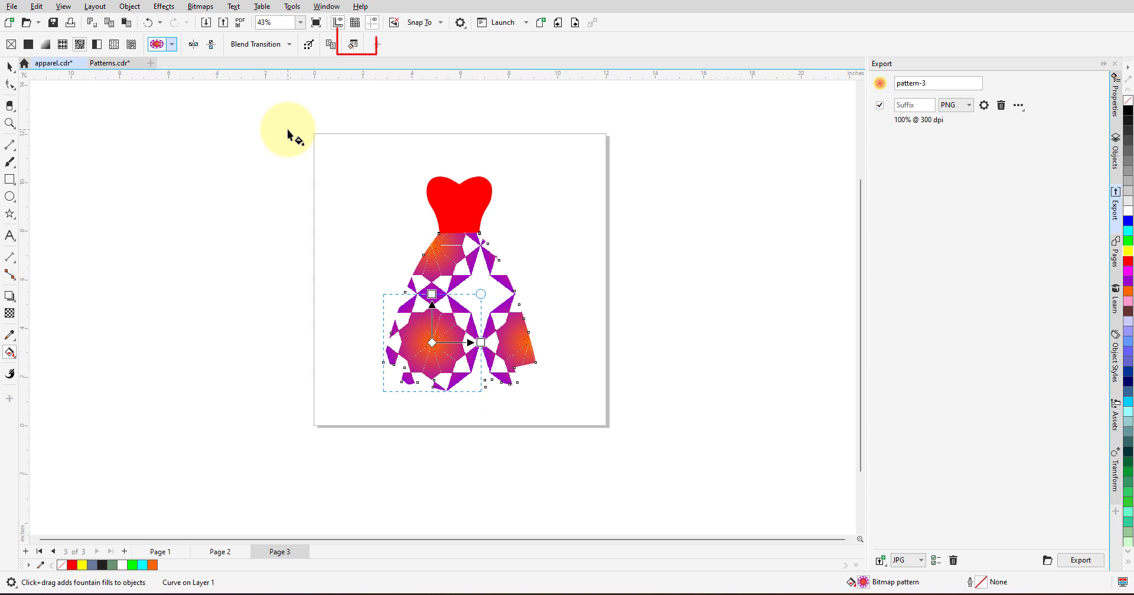
- Edit the skirt's bitmap pattern fill to use pattern-3.png from the Exp-1234 folder as its source
left_click(352, 46)
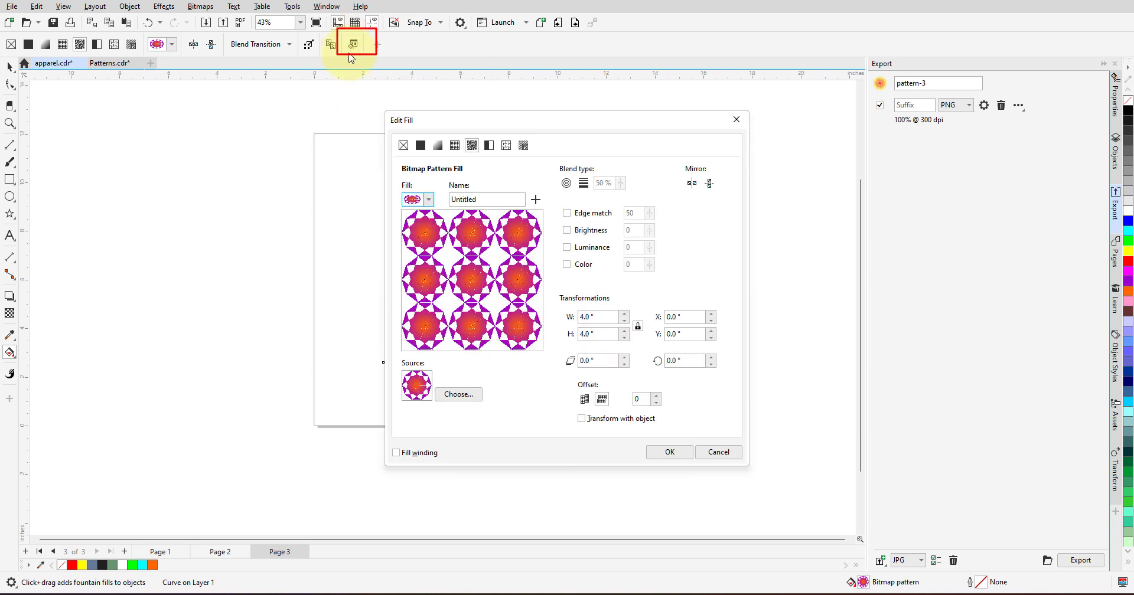
left_click(452, 401)
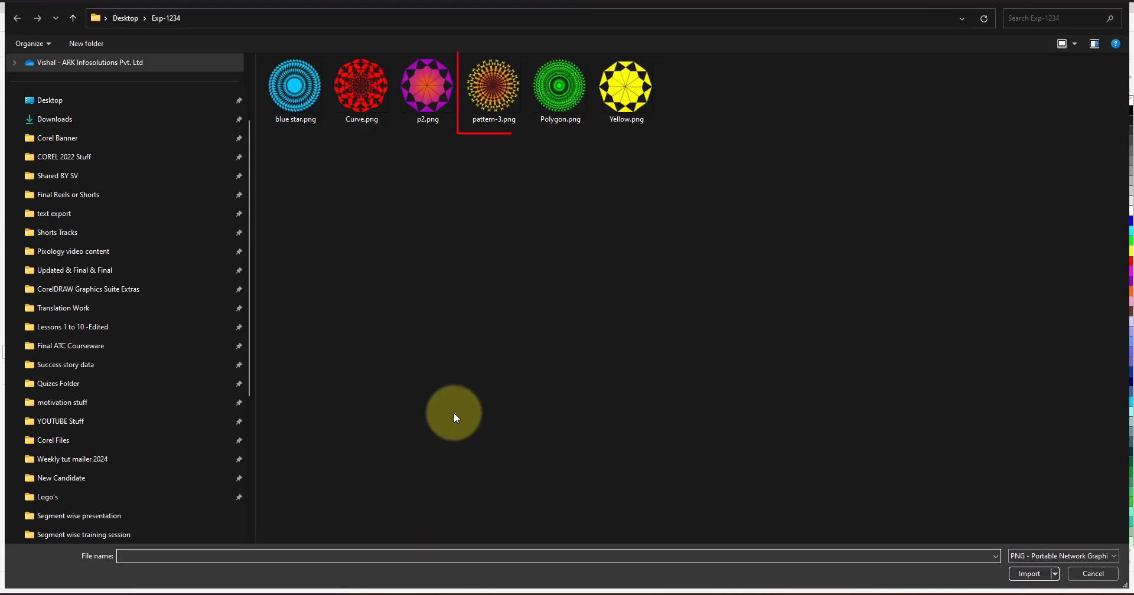
left_click(497, 96)
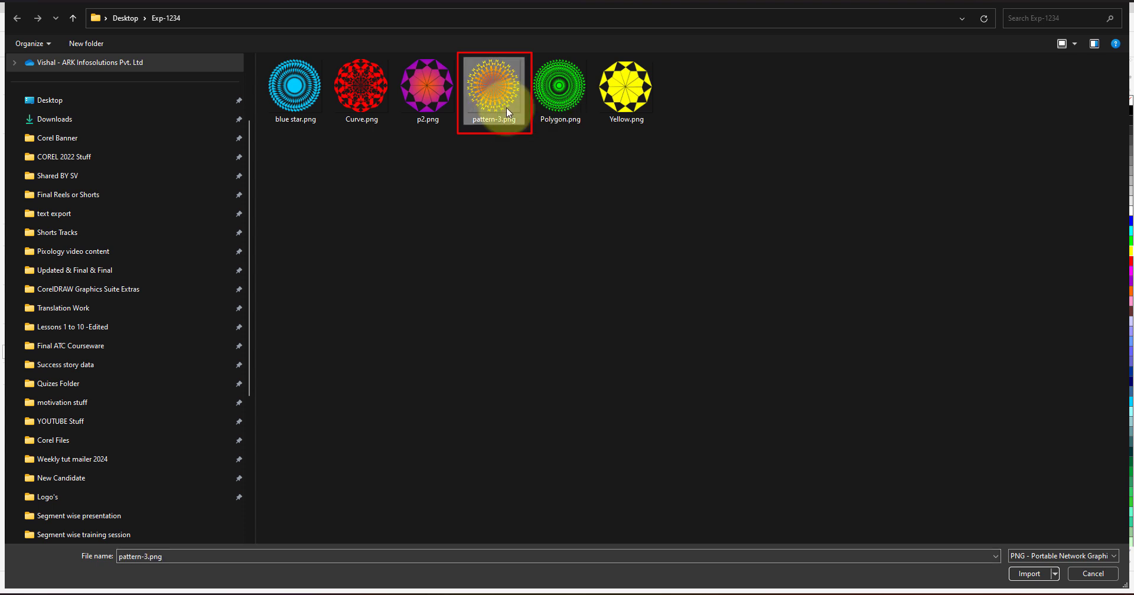
left_click(1034, 577)
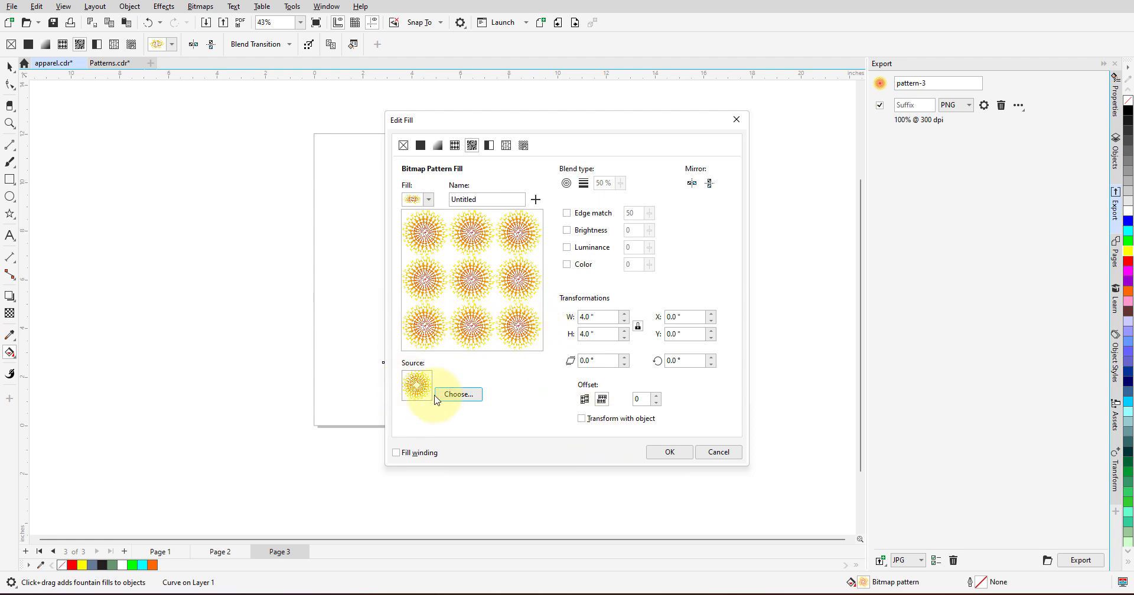
- Turn on radial blending for the skirt's pattern fill and set its tile width and height to 1.0"
left_click_drag(539, 119, 720, 116)
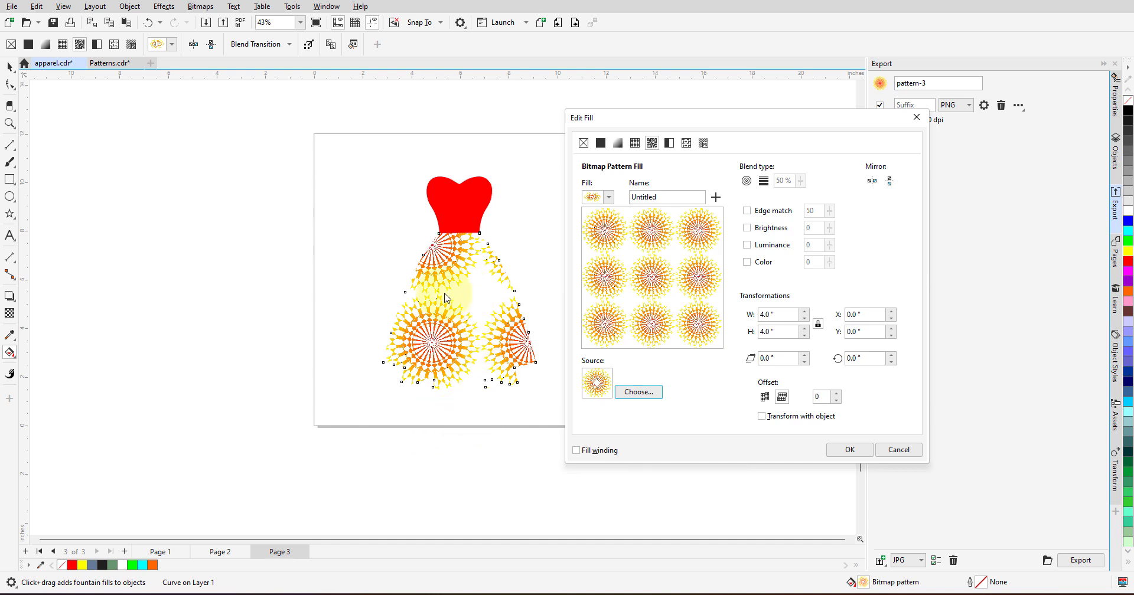
left_click(746, 180)
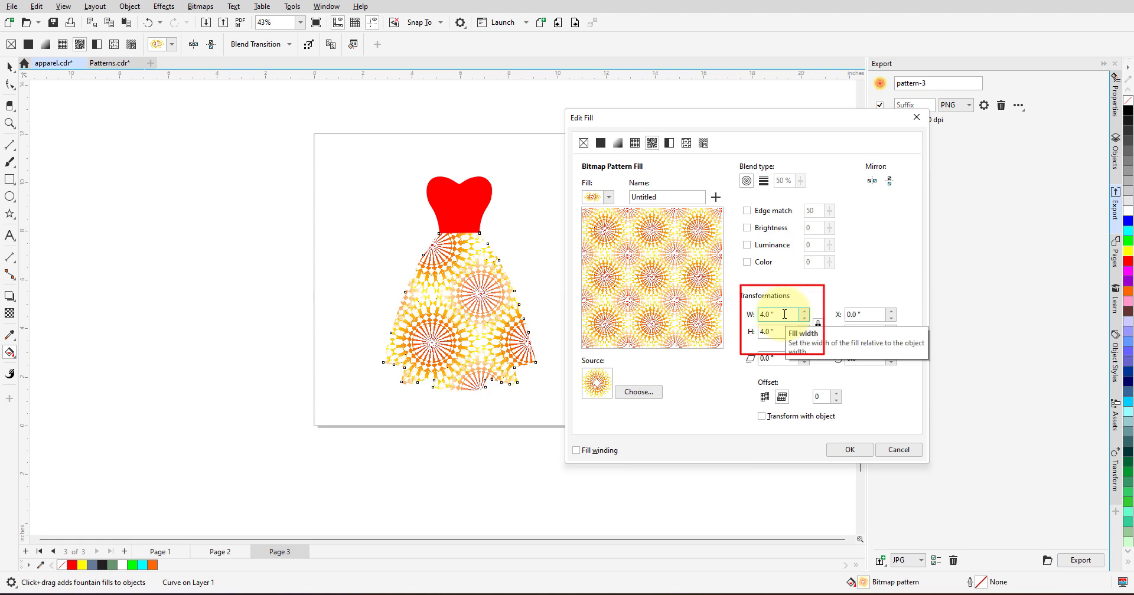
left_click(784, 314)
type("1")
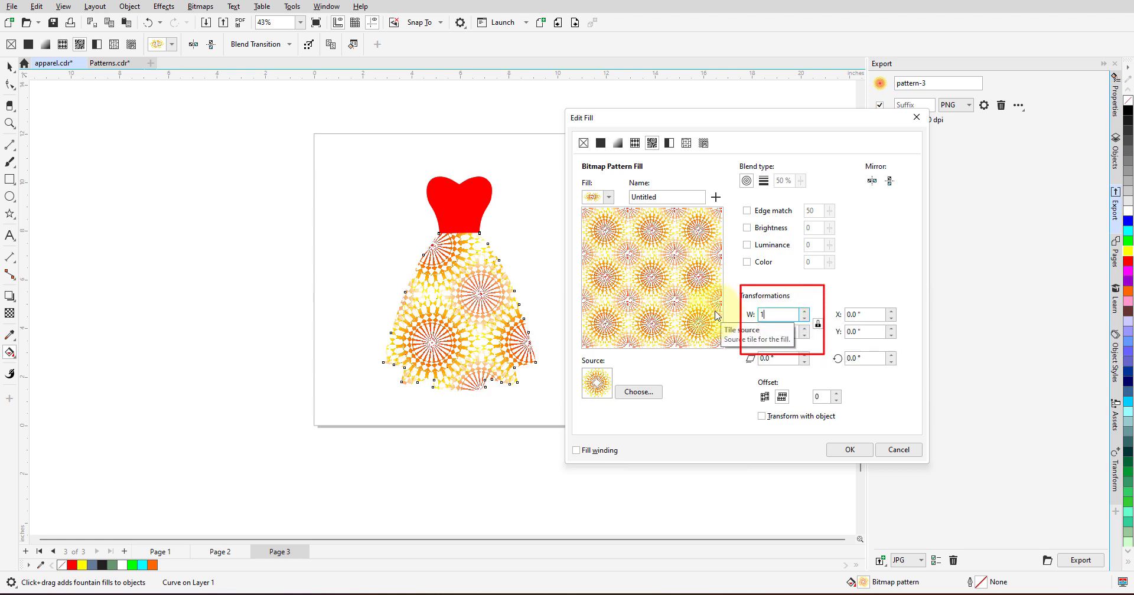
key("Tab")
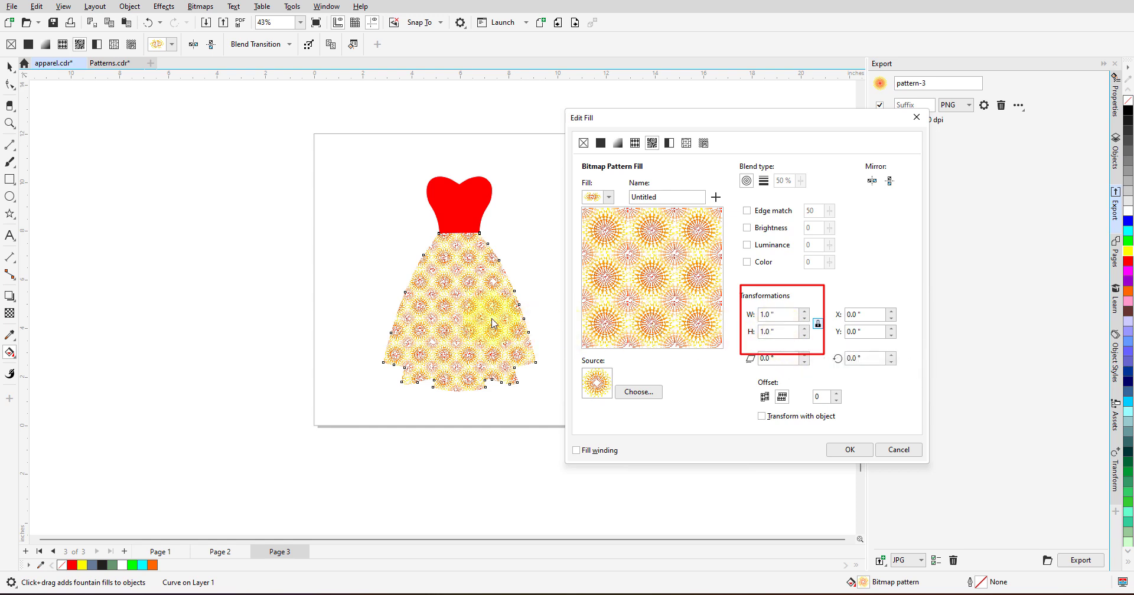
- Rotate the skirt's bitmap pattern fill by 45° and apply the fill settings
left_click(874, 361)
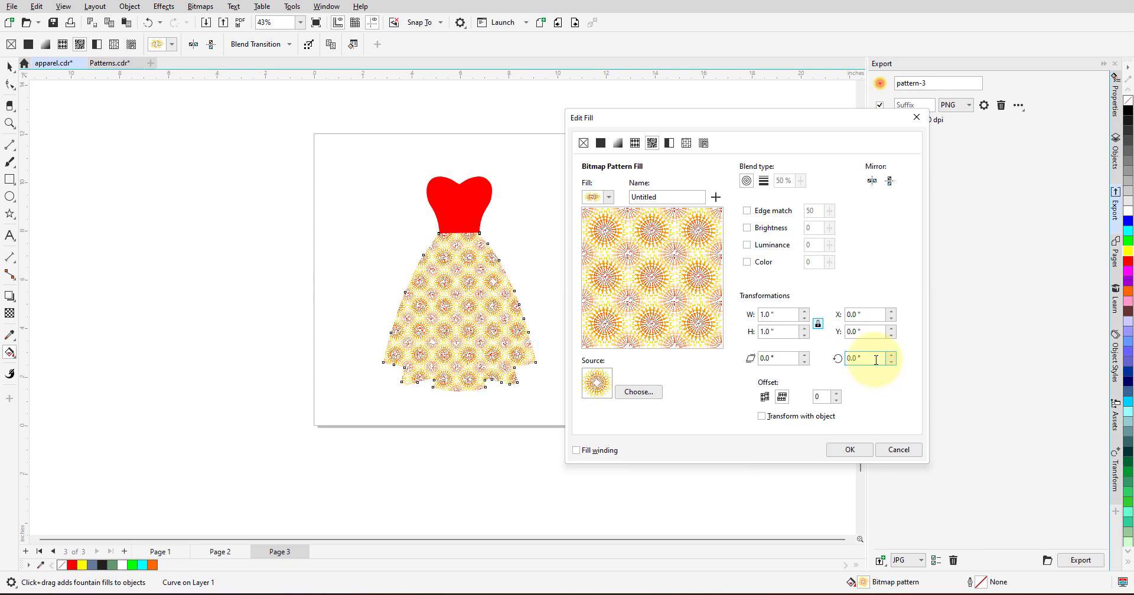
left_click(892, 356)
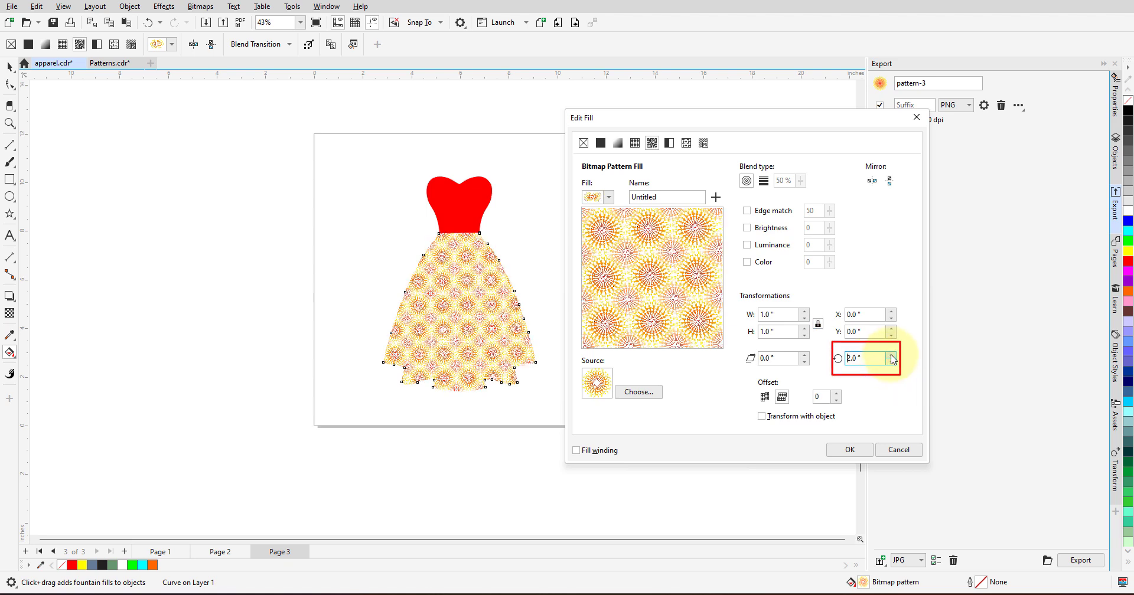
left_click(892, 356)
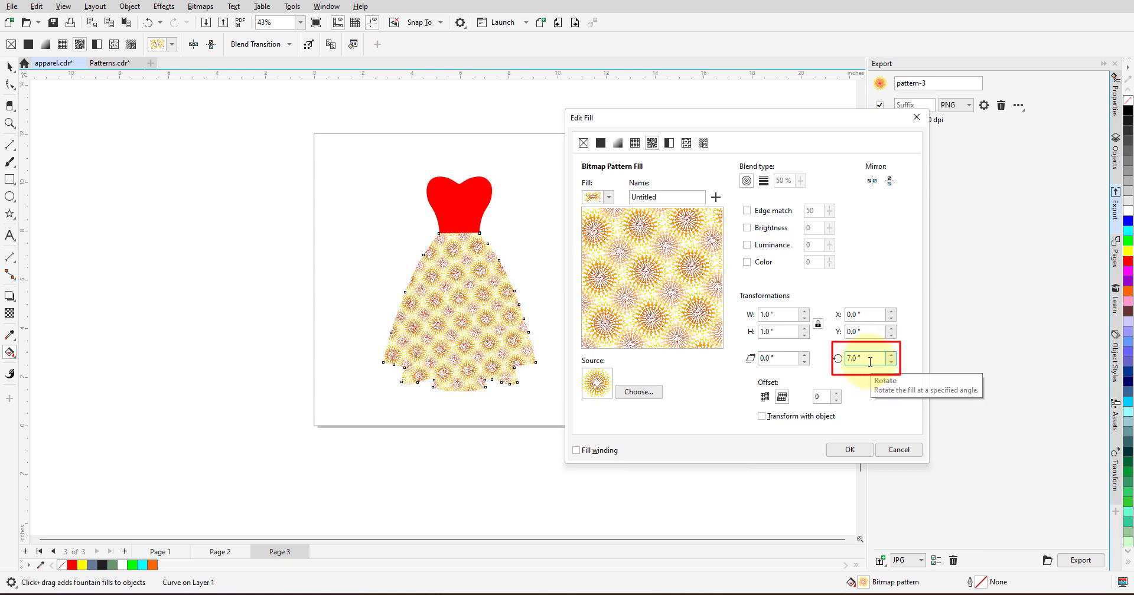
left_click_drag(870, 362, 806, 363)
type("45")
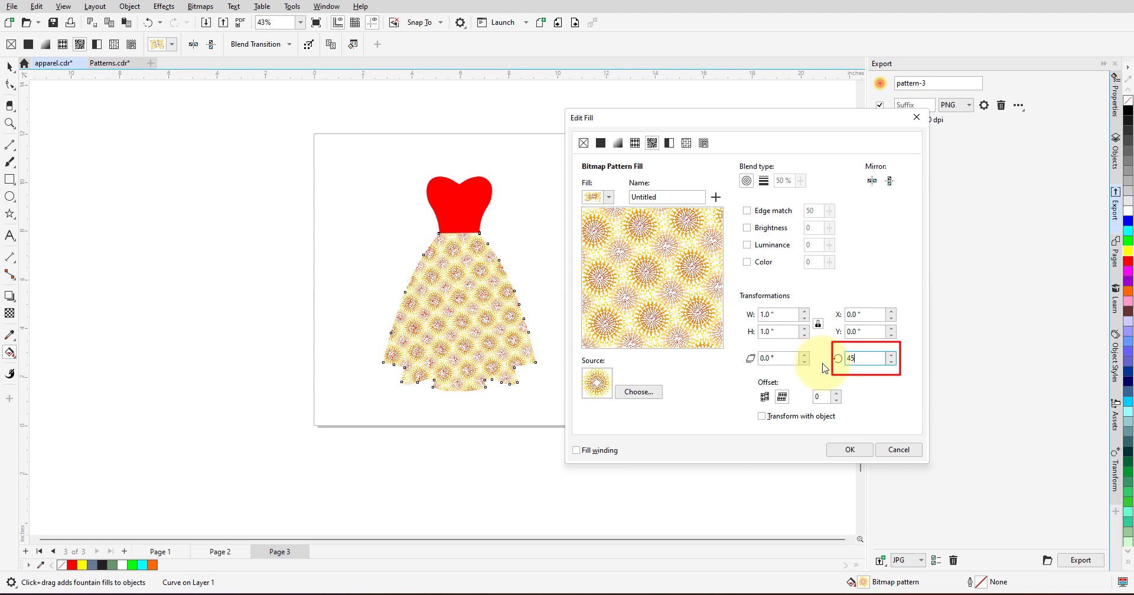
key("Tab")
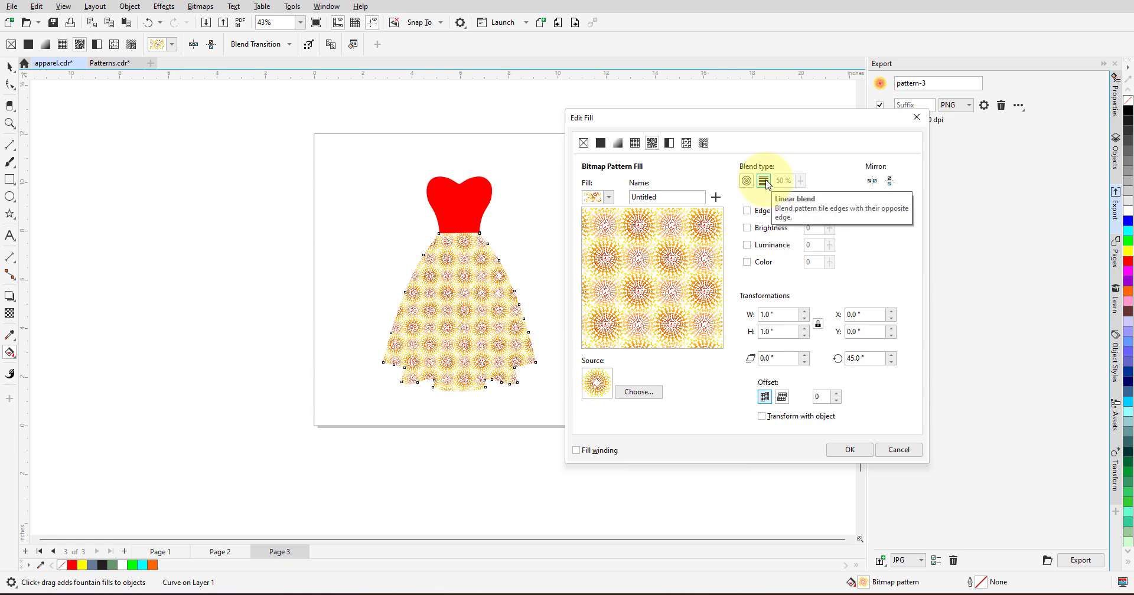
left_click(850, 450)
left_click(596, 321)
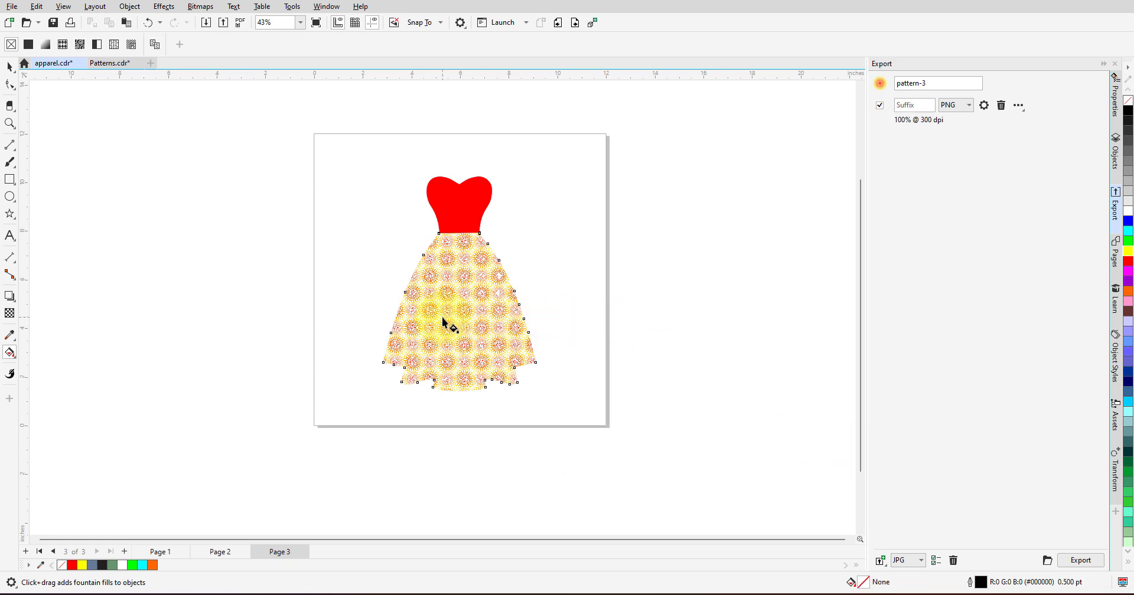
- Apply a bitmap pattern fill to the dress's red bodice
scroll(444, 321, "up", 2)
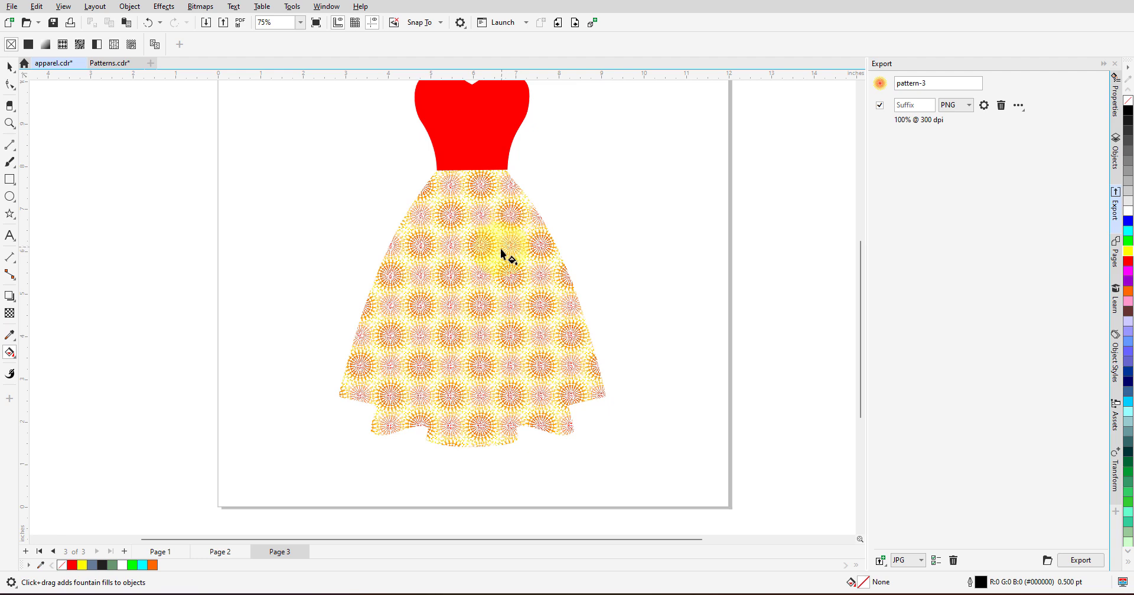
scroll(507, 248, "down", 1)
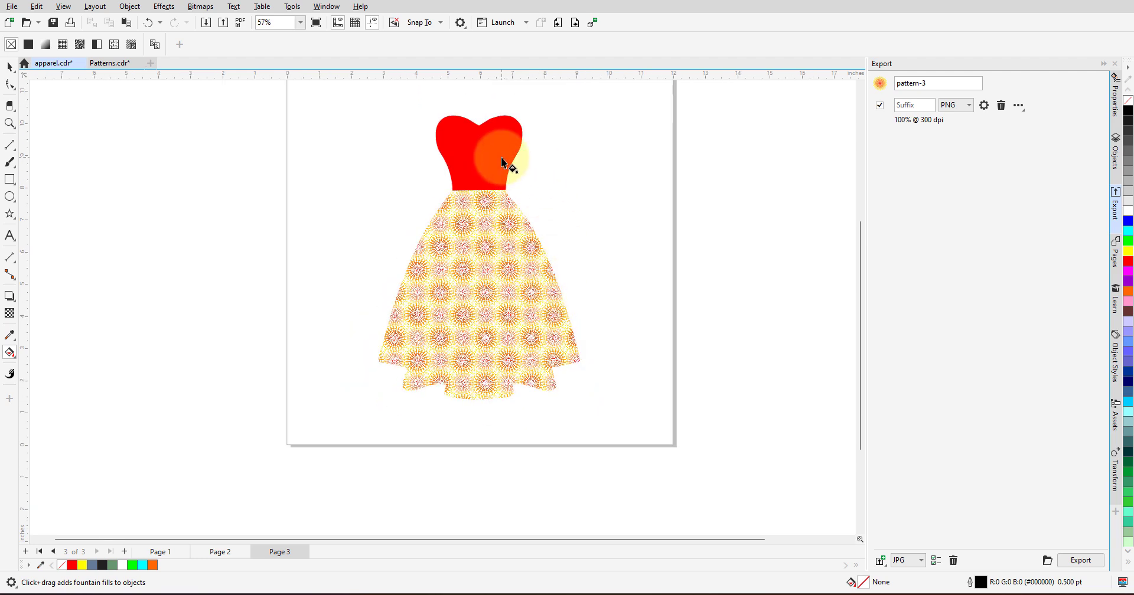
left_click(10, 66)
left_click(469, 144)
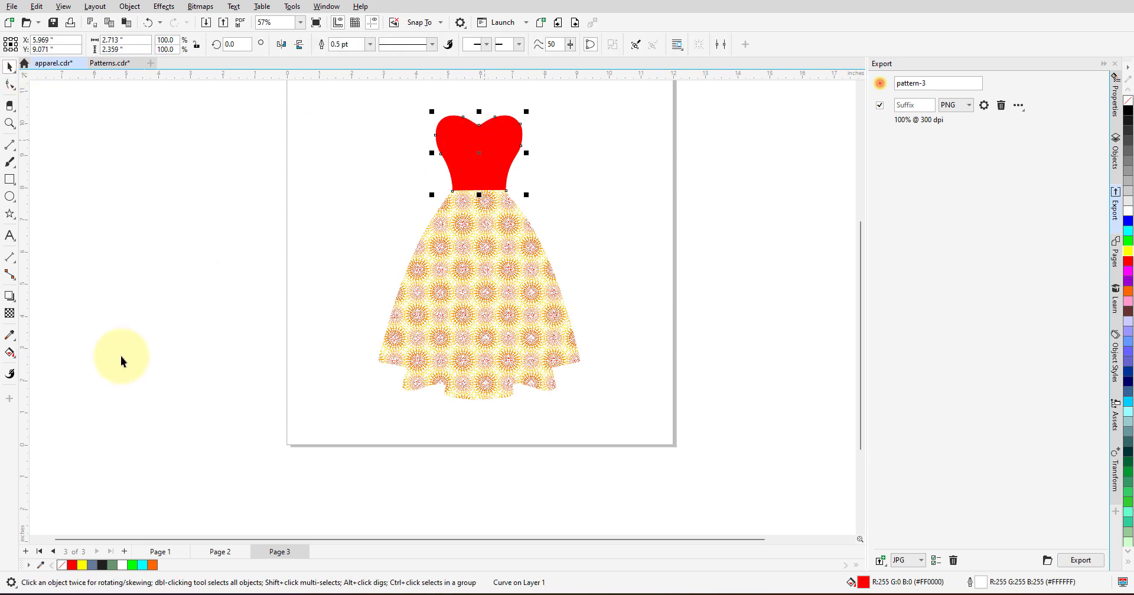
left_click(9, 353)
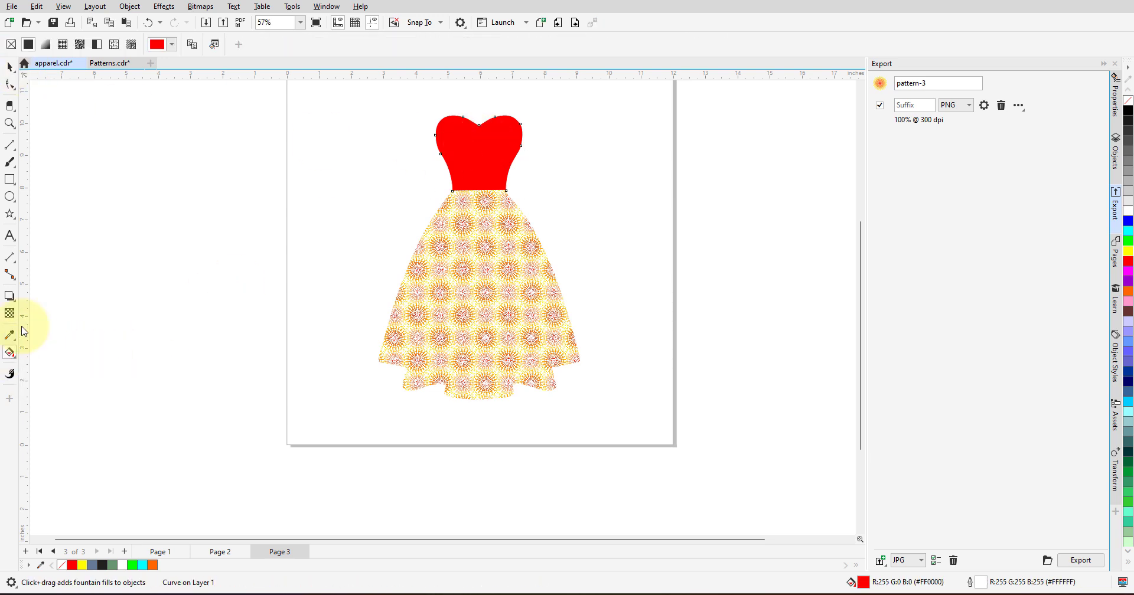
left_click(79, 45)
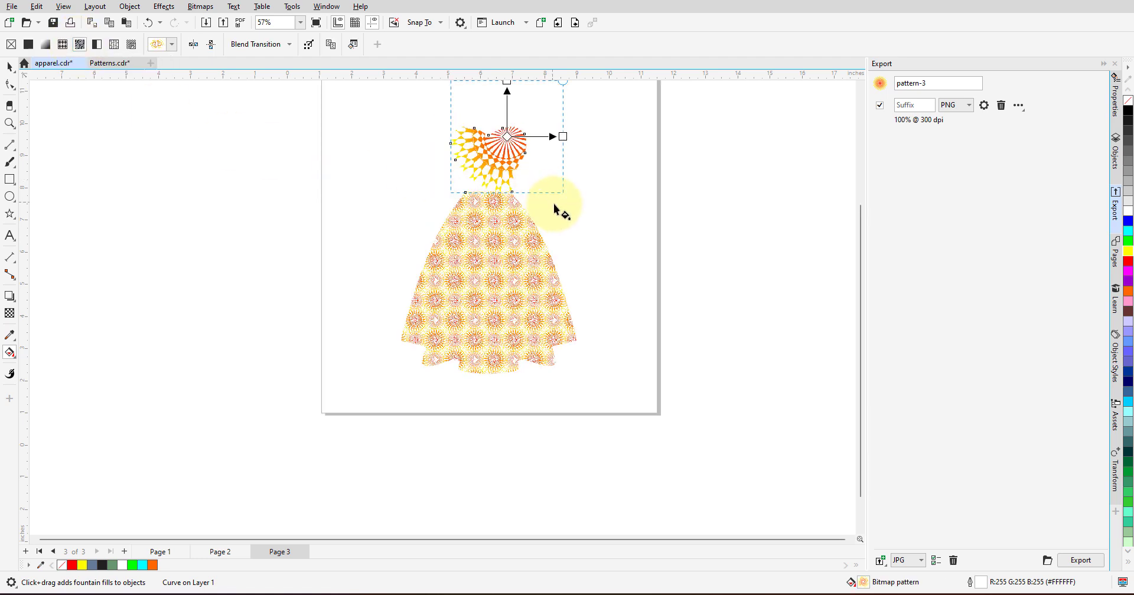
- Edit the bodice's bitmap pattern fill to use Polygon.png from the Exp-1234 folder as its source
scroll(554, 207, "down", 2)
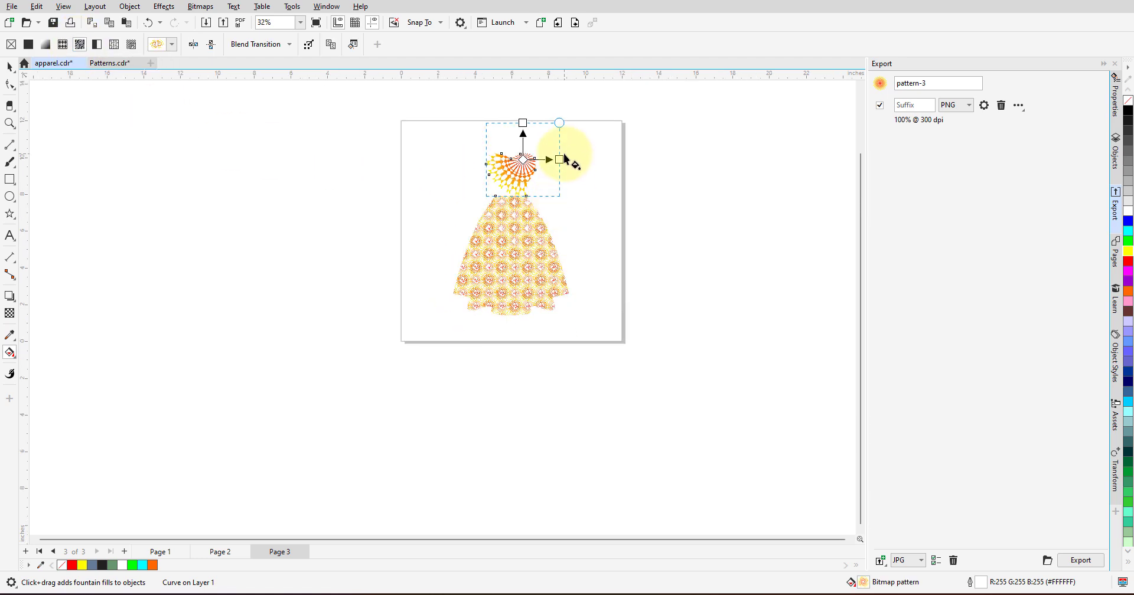
left_click(353, 46)
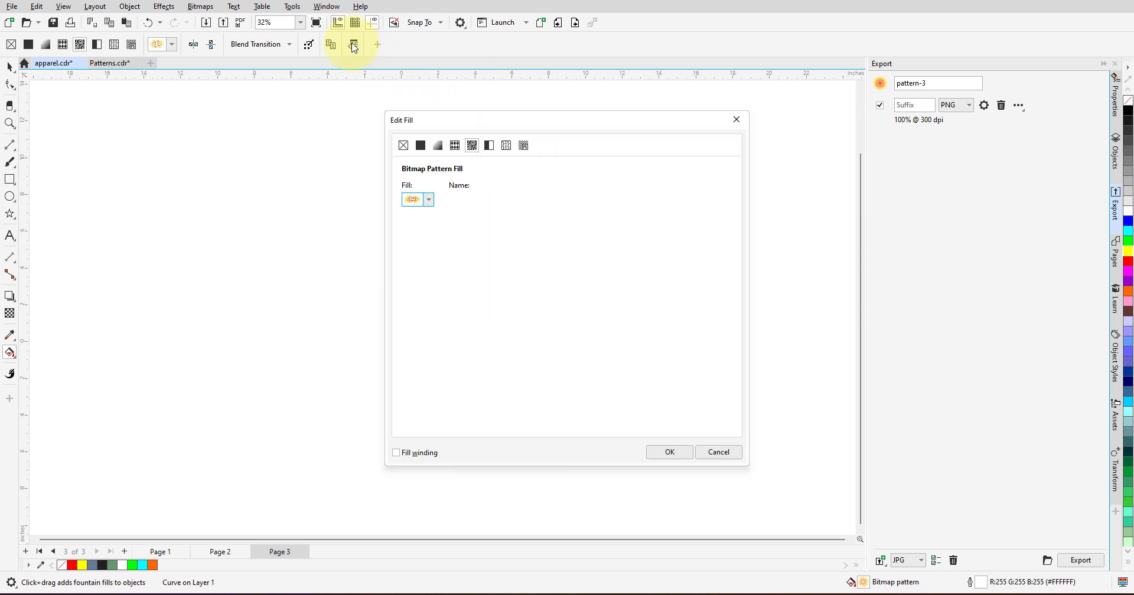
left_click(456, 395)
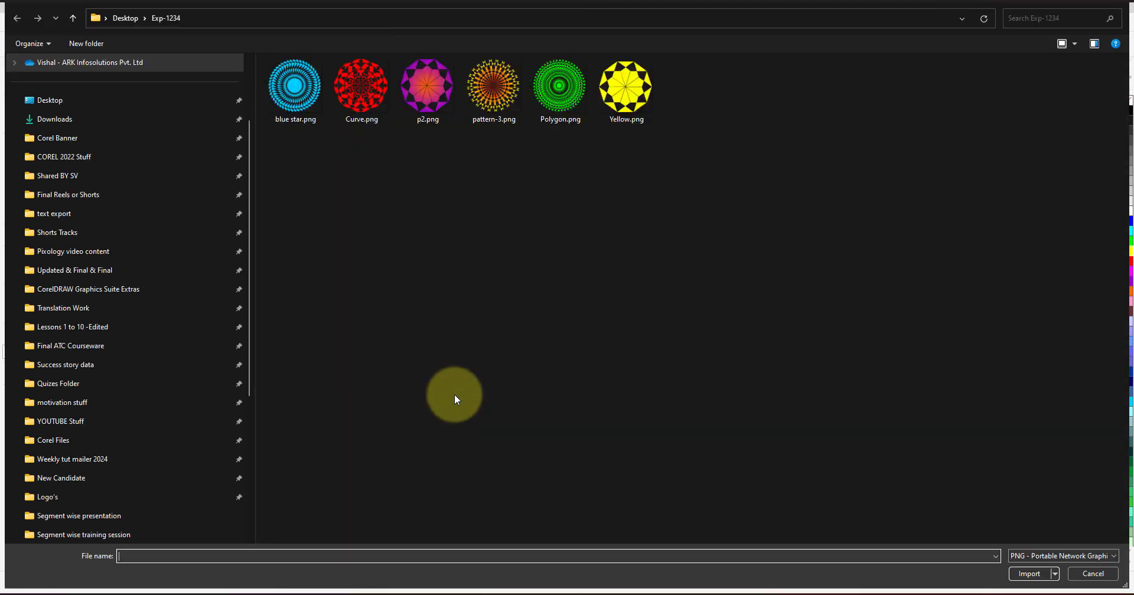
left_click(414, 95)
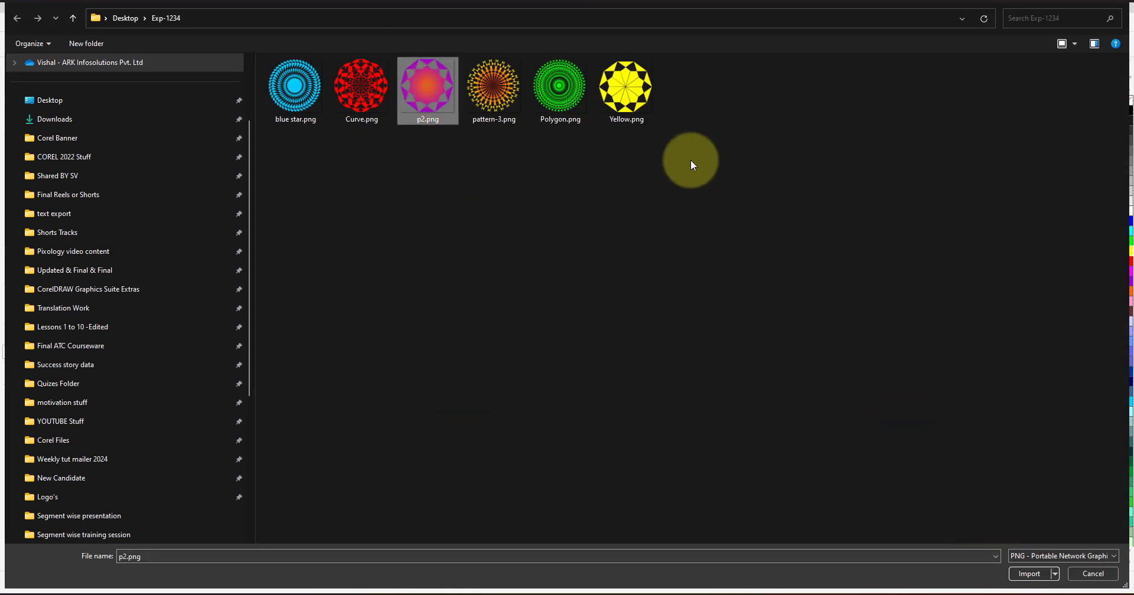
left_click(559, 89)
left_click(1029, 574)
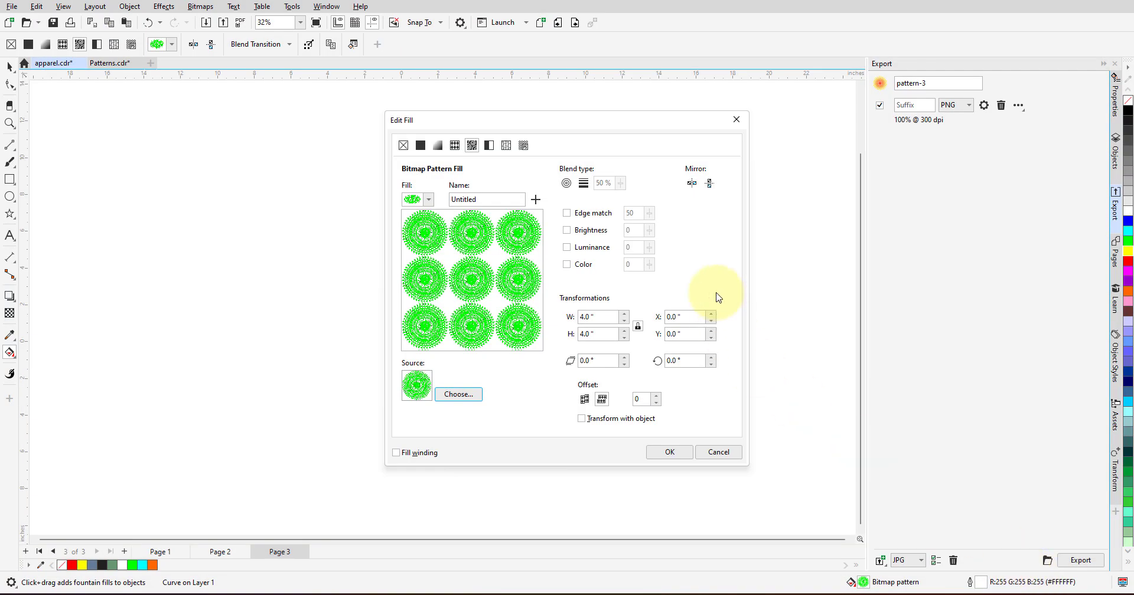
- Set the tile width and height of the bodice's pattern fill to 1.0"
left_click_drag(594, 120, 818, 113)
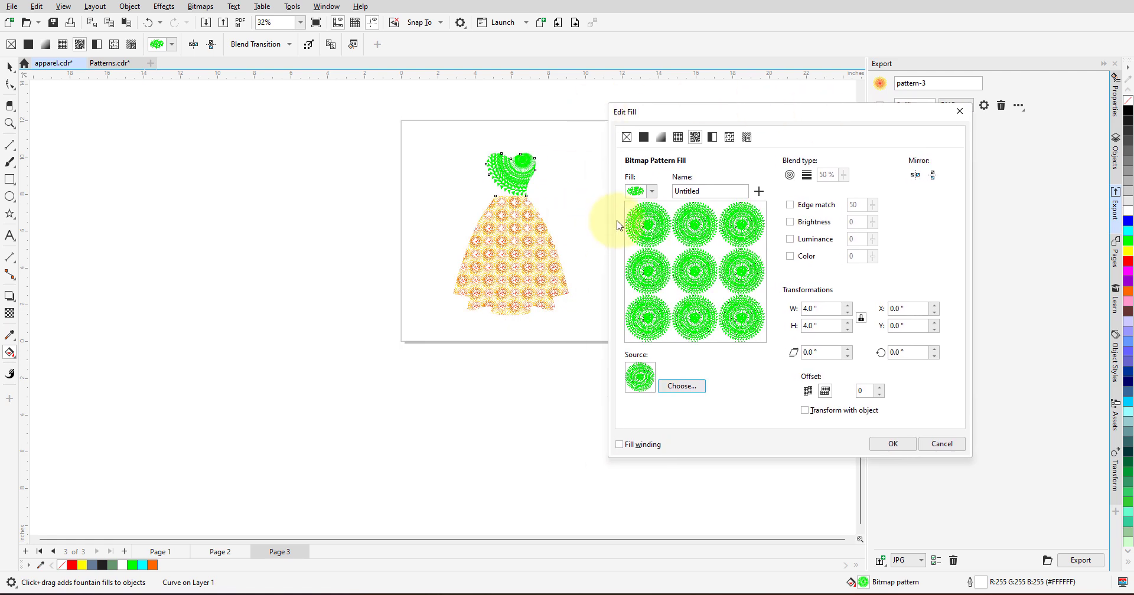
left_click_drag(827, 310, 769, 306)
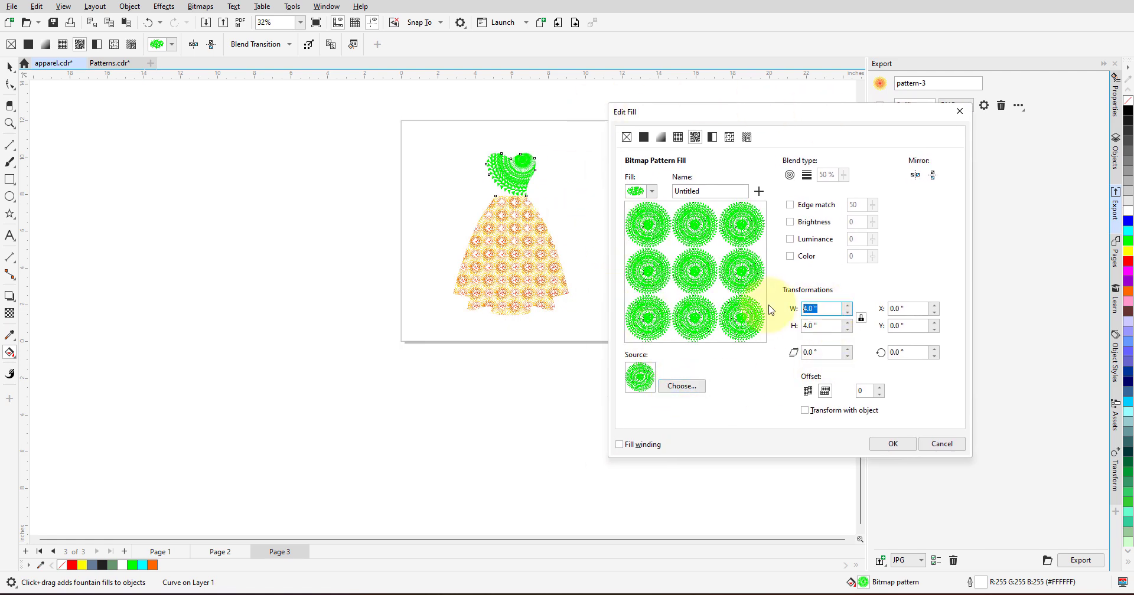
type("1")
key("Return")
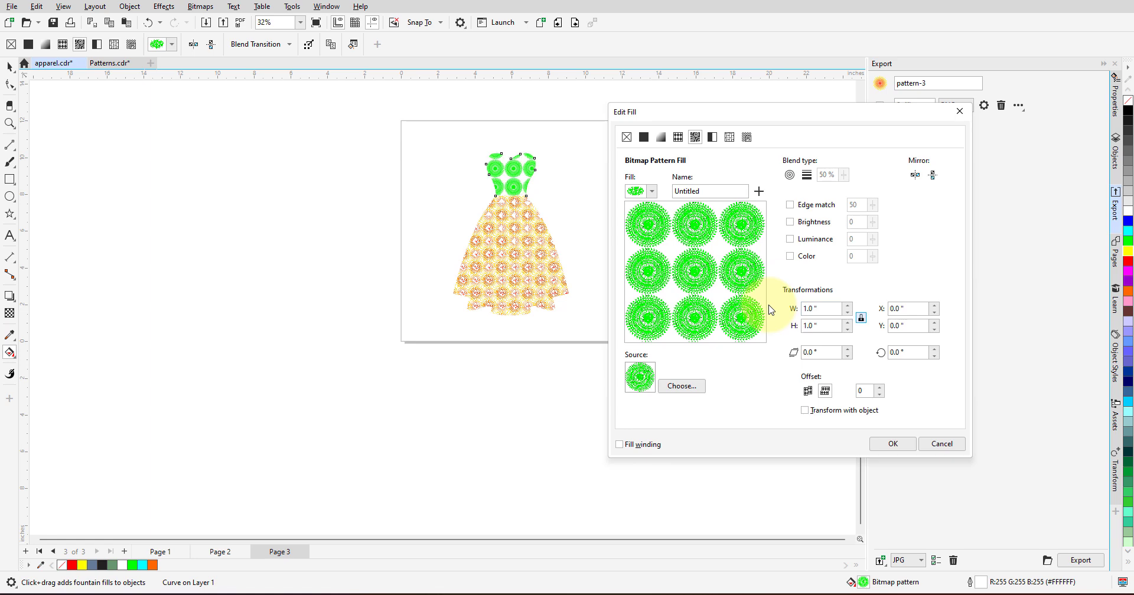
- Turn on linear blending and vertical tile mirroring for the bodice's pattern fill, apply it, and deselect the bodice
left_click(805, 176)
left_click(808, 180)
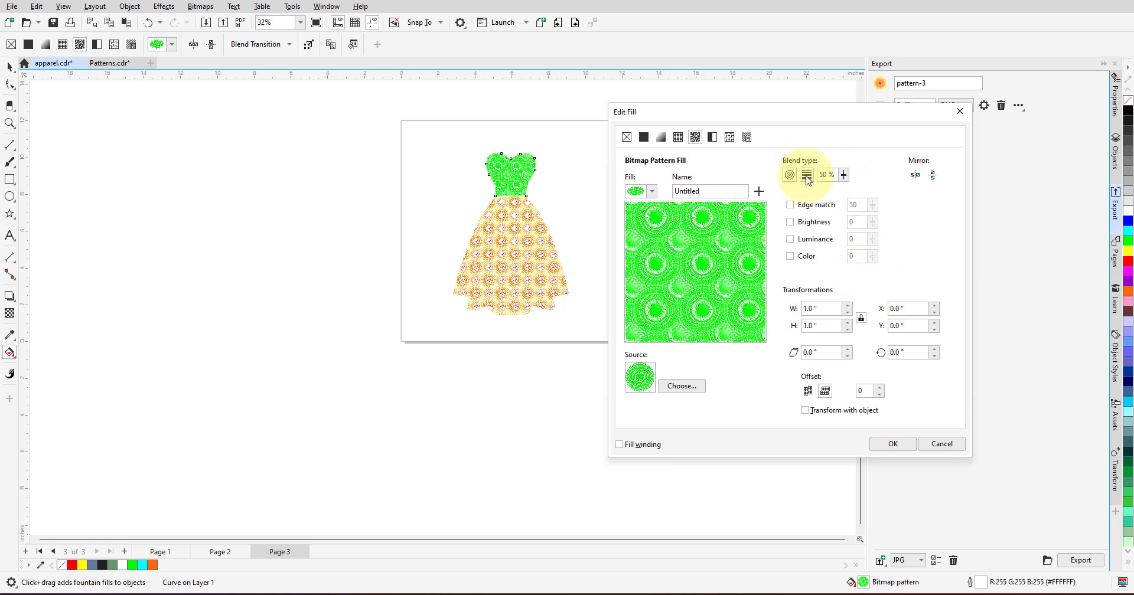
left_click(933, 176)
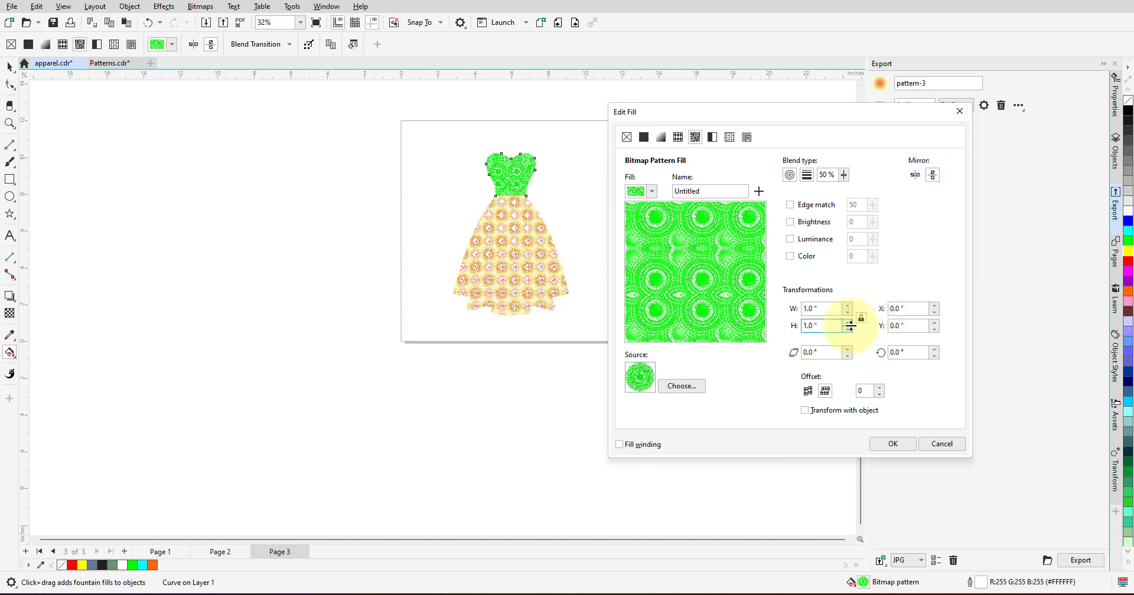
left_click(906, 355)
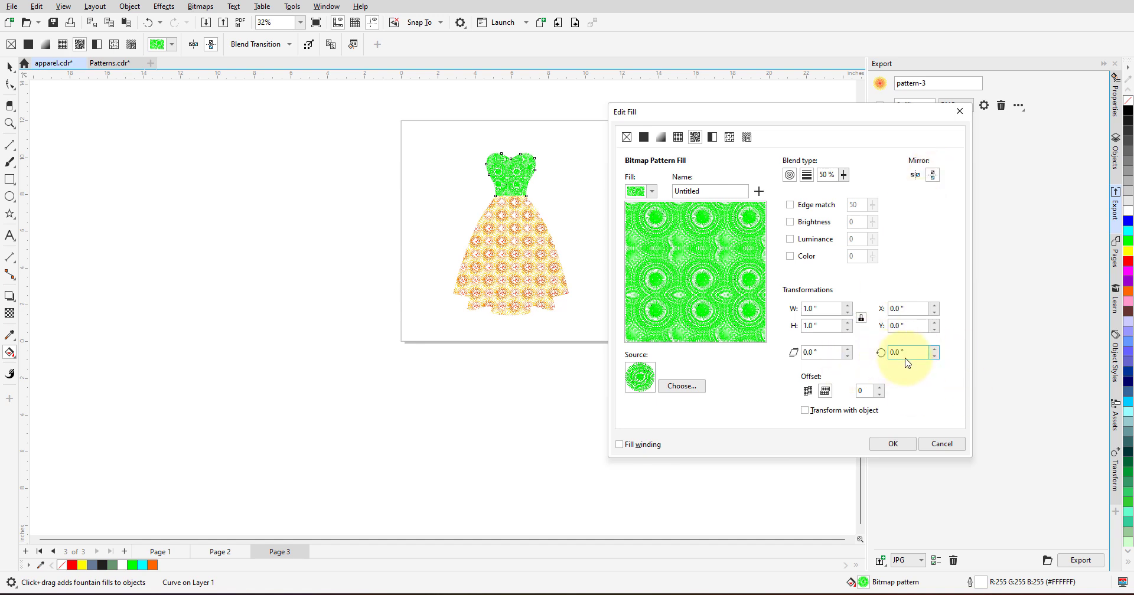
left_click(892, 444)
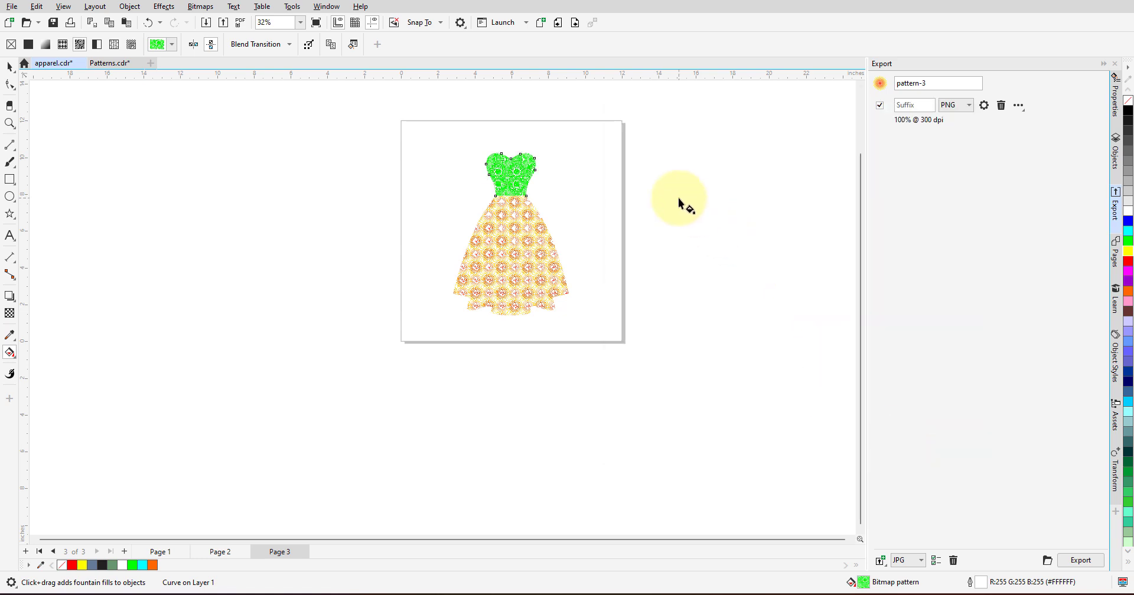
left_click(480, 157)
scroll(472, 149, "up", 2)
scroll(540, 178, "up", 1)
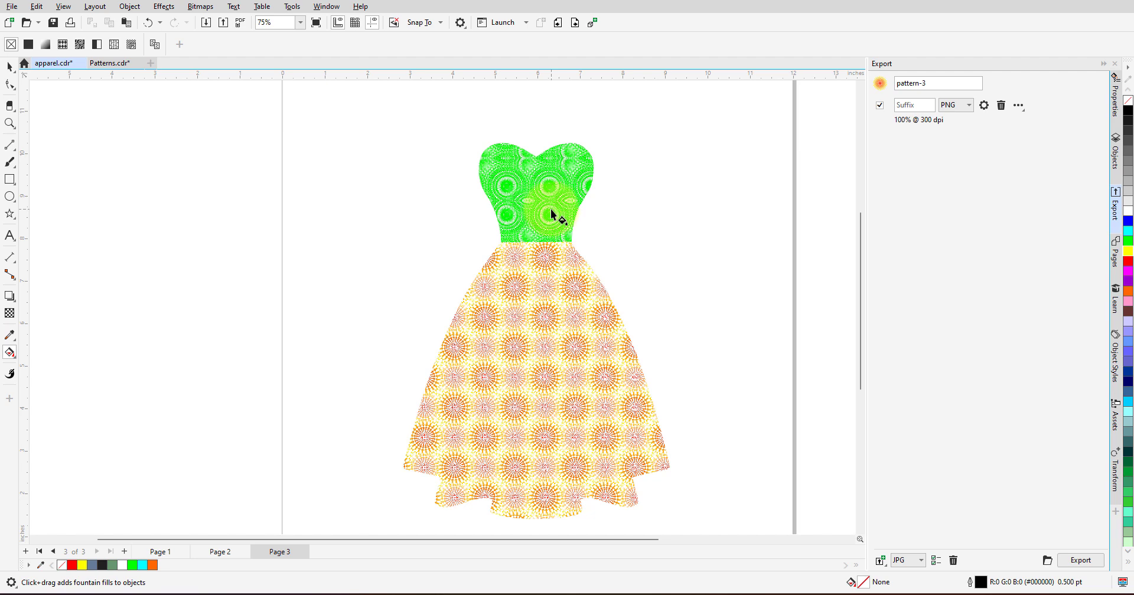